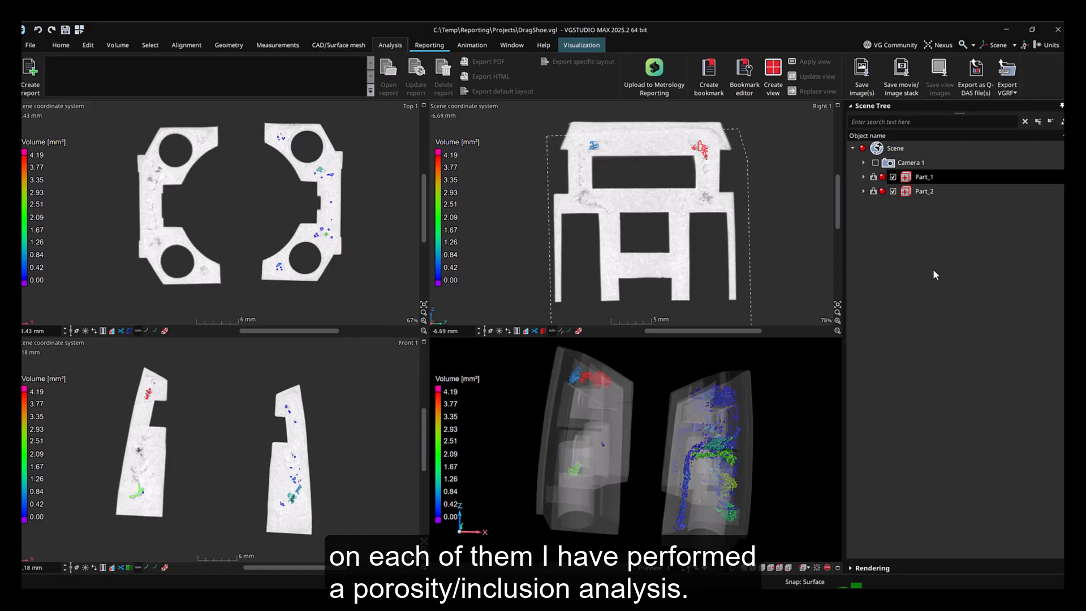
# Create a report for Part_1 that includes the 3D surfaces and results of all currently selected objects.
pyautogui.click(1038, 122)
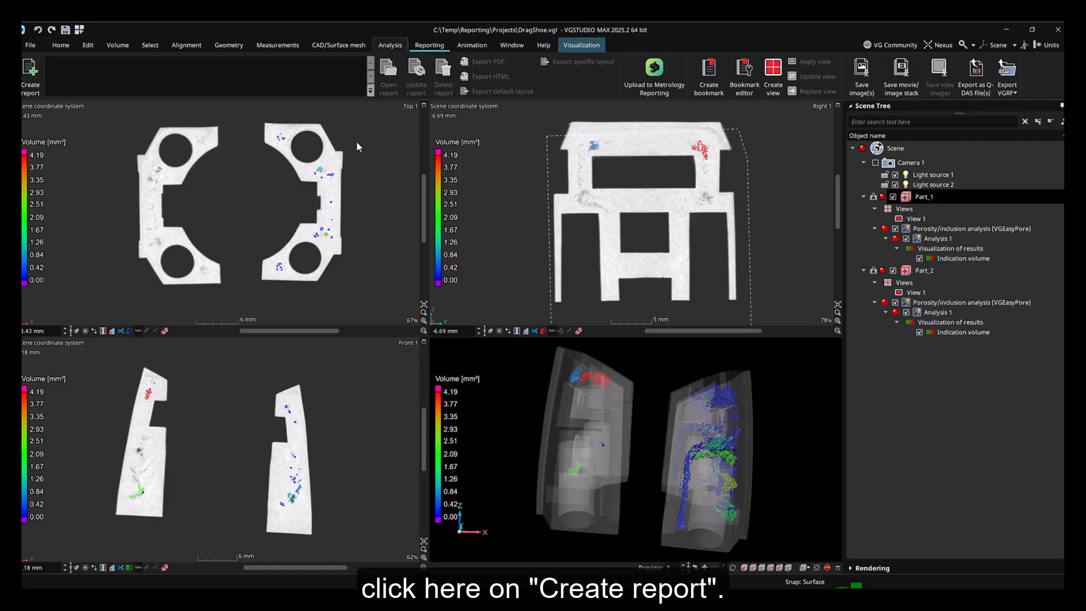
pyautogui.click(27, 59)
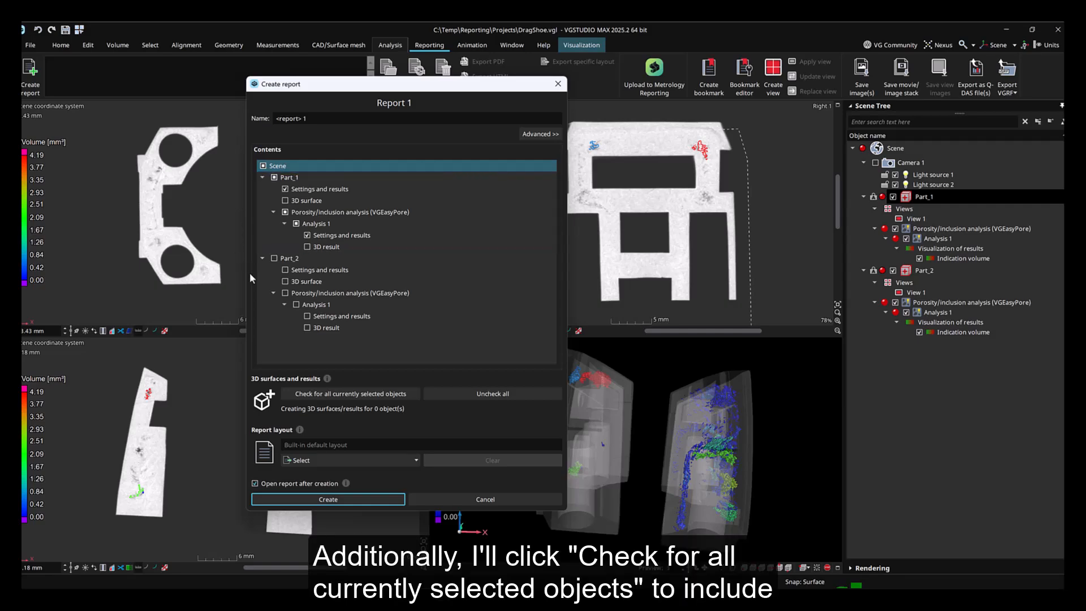
pyautogui.click(314, 396)
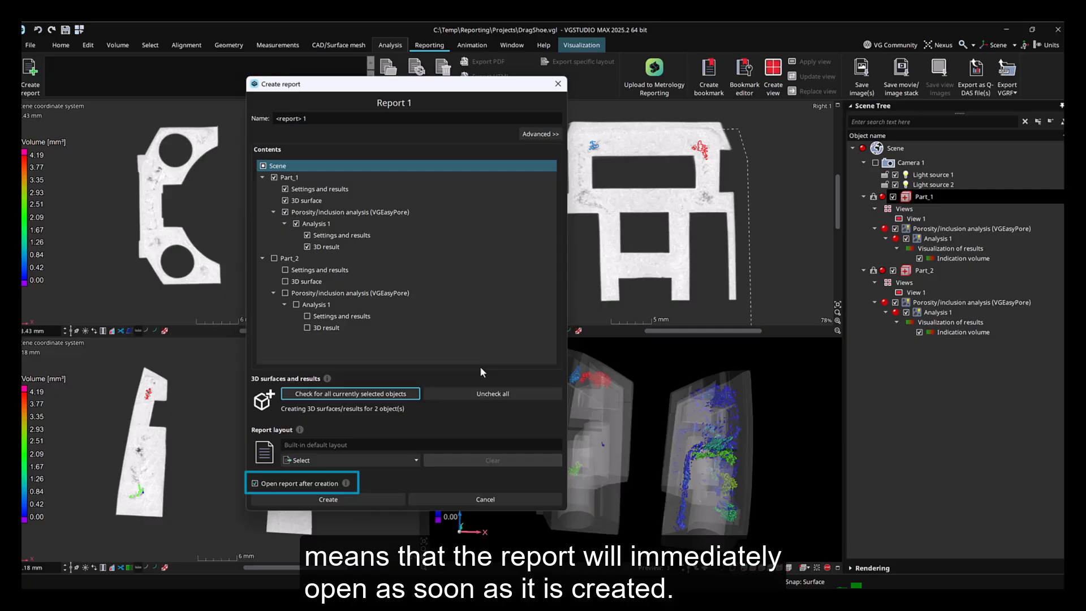
pyautogui.click(384, 497)
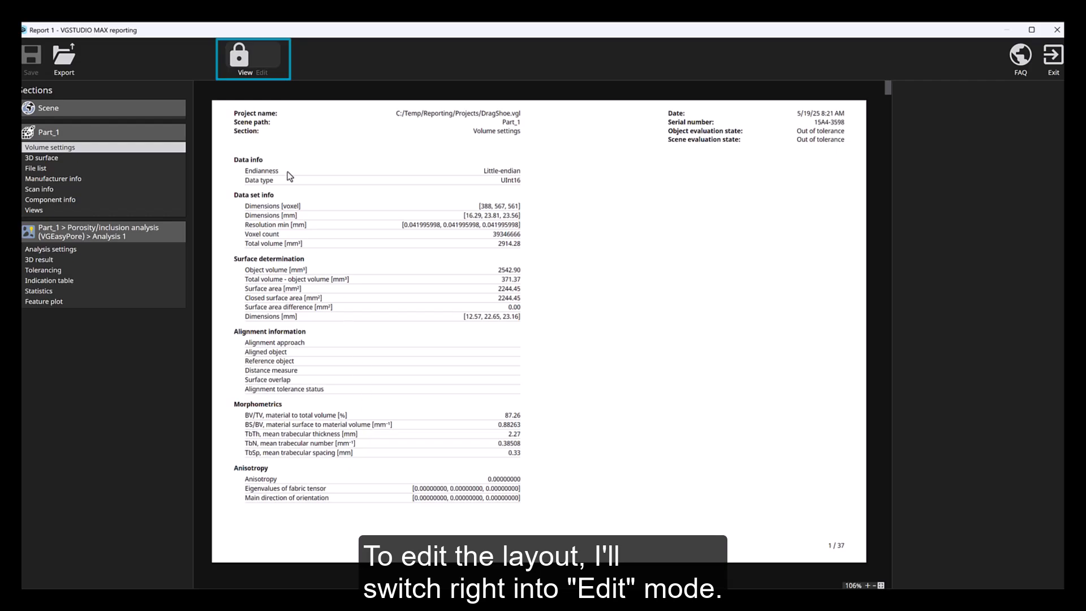
# Make the report layout editable and remove the File list, Manufacturer info, Scan info and Component info sections from Part_1.
pyautogui.click(266, 55)
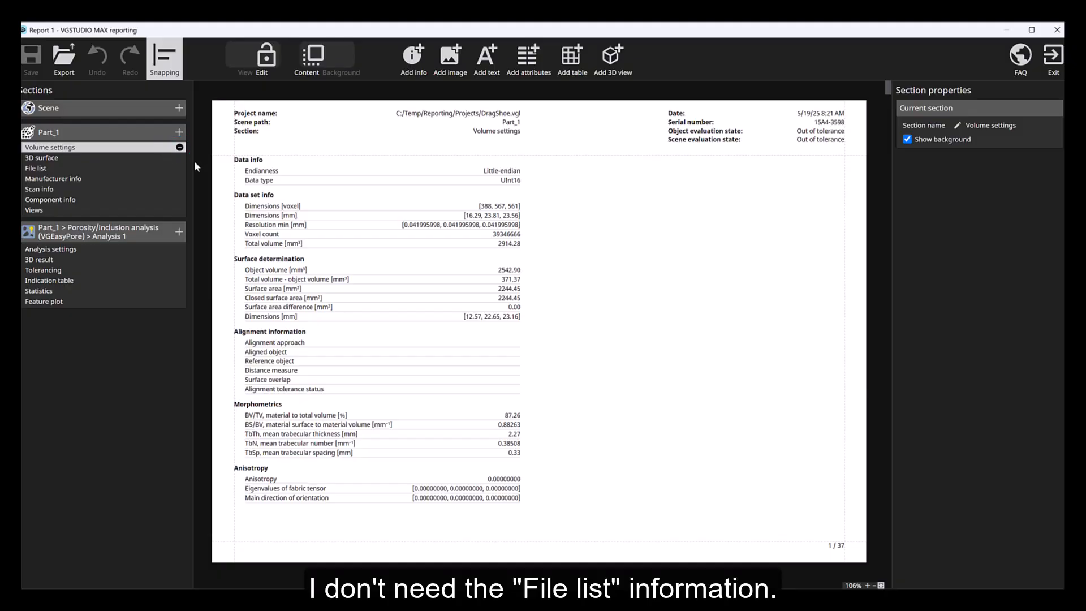
pyautogui.click(179, 168)
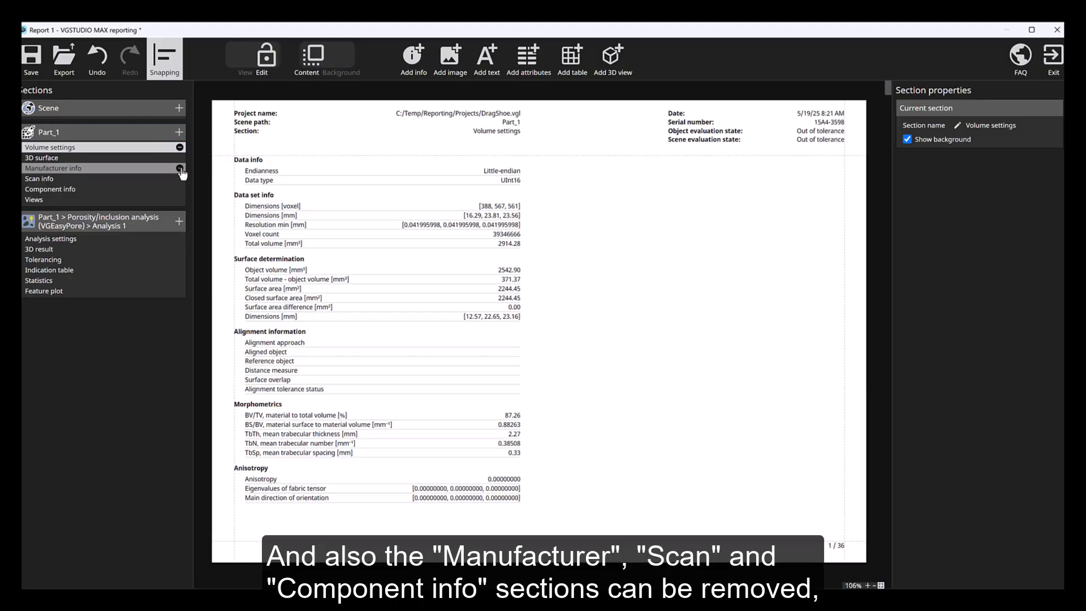
pyautogui.click(180, 169)
pyautogui.click(179, 168)
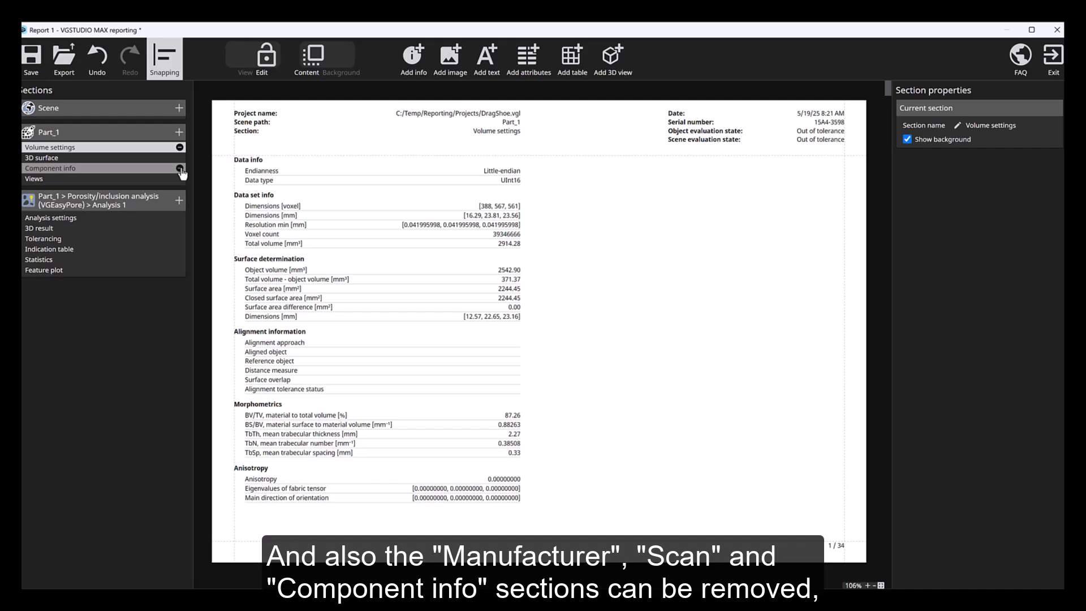
pyautogui.click(180, 169)
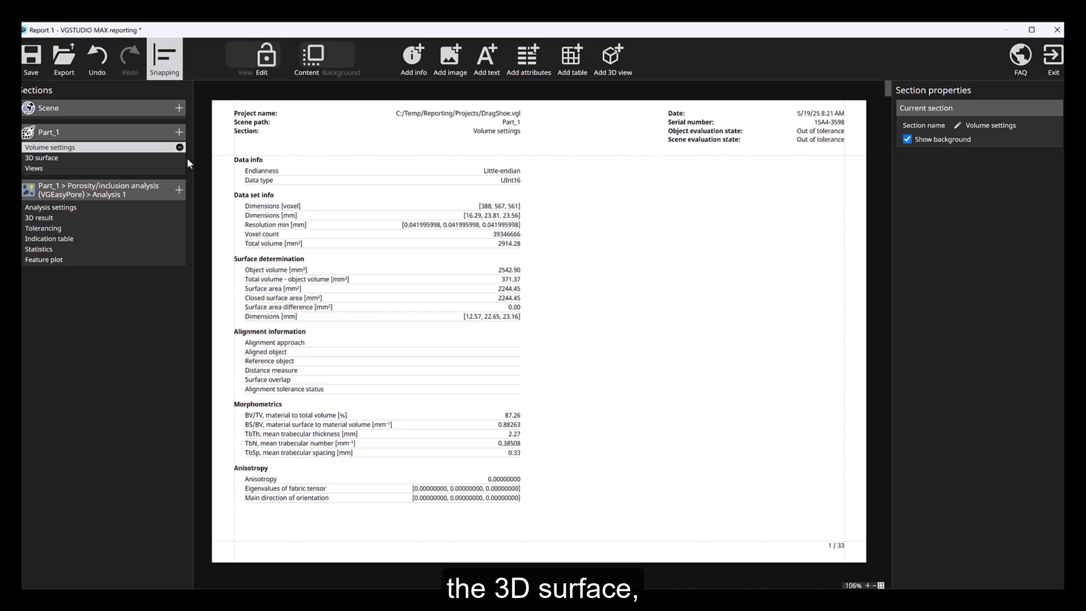
# Review the 3D surface, Views, Analysis settings, 3D result and Tolerancing sections, including the editable properties of the analysis elements.
pyautogui.click(163, 162)
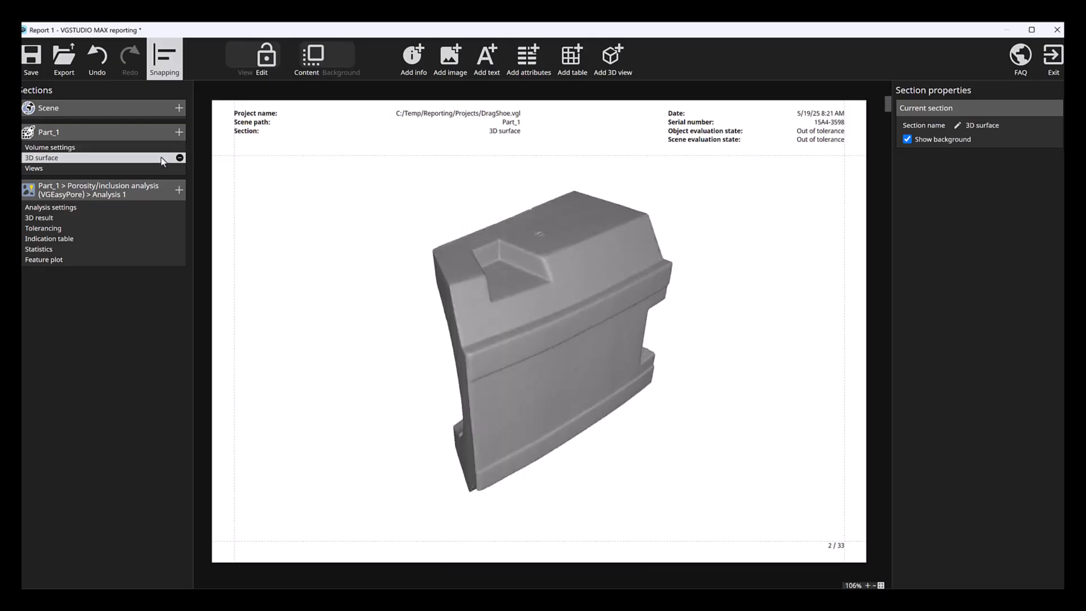
pyautogui.click(153, 171)
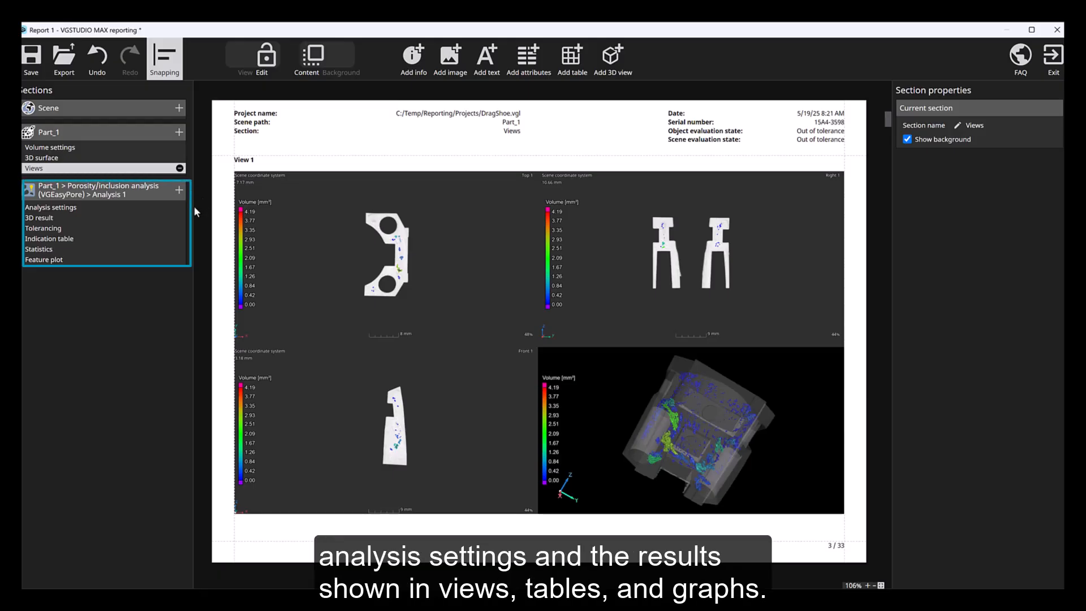
pyautogui.click(166, 213)
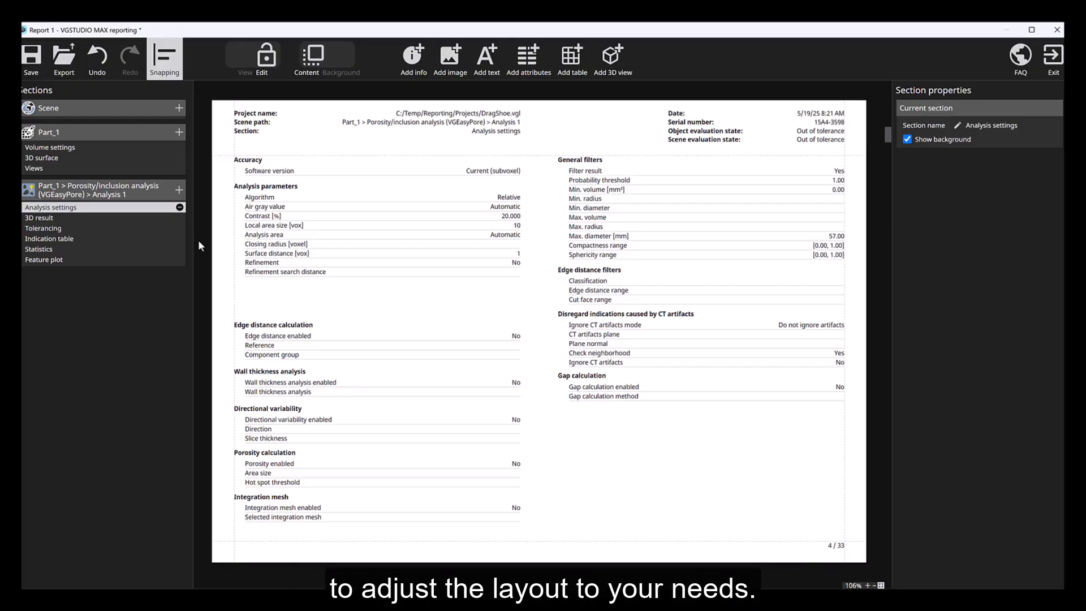
pyautogui.click(365, 242)
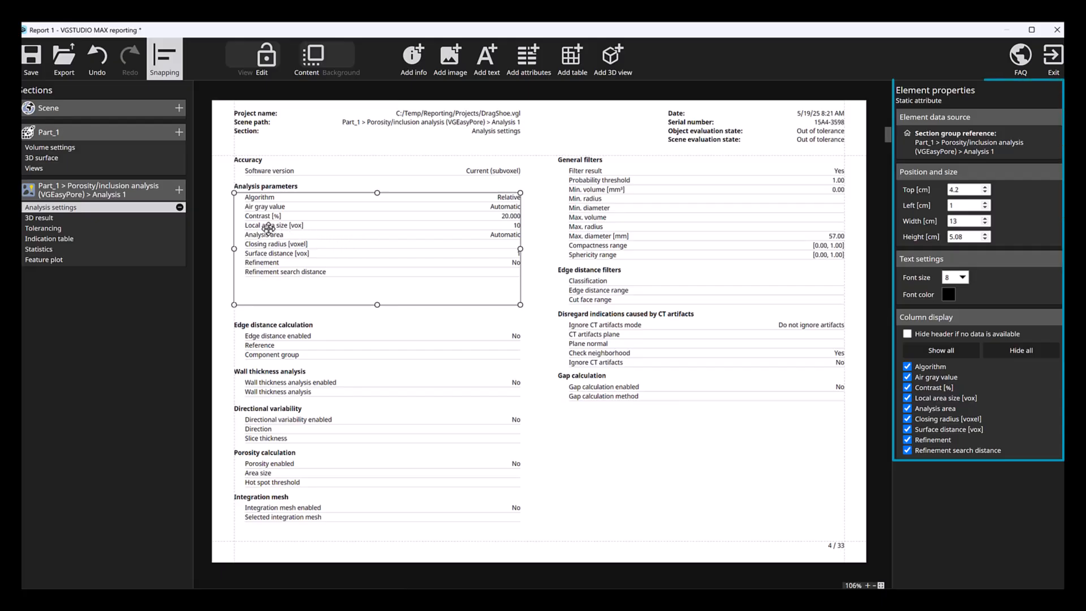
pyautogui.click(151, 217)
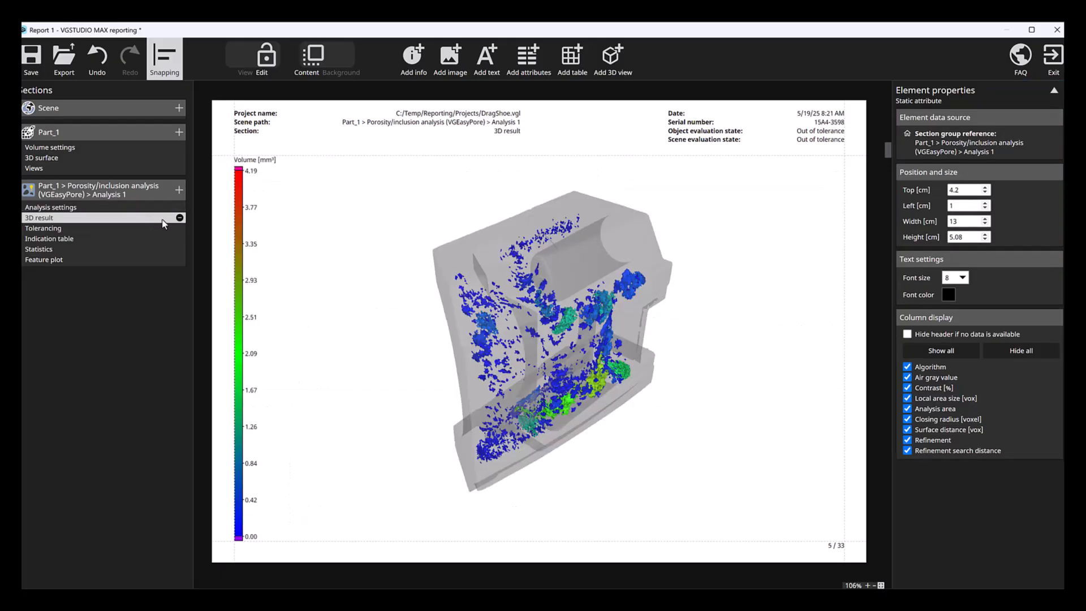
pyautogui.click(426, 263)
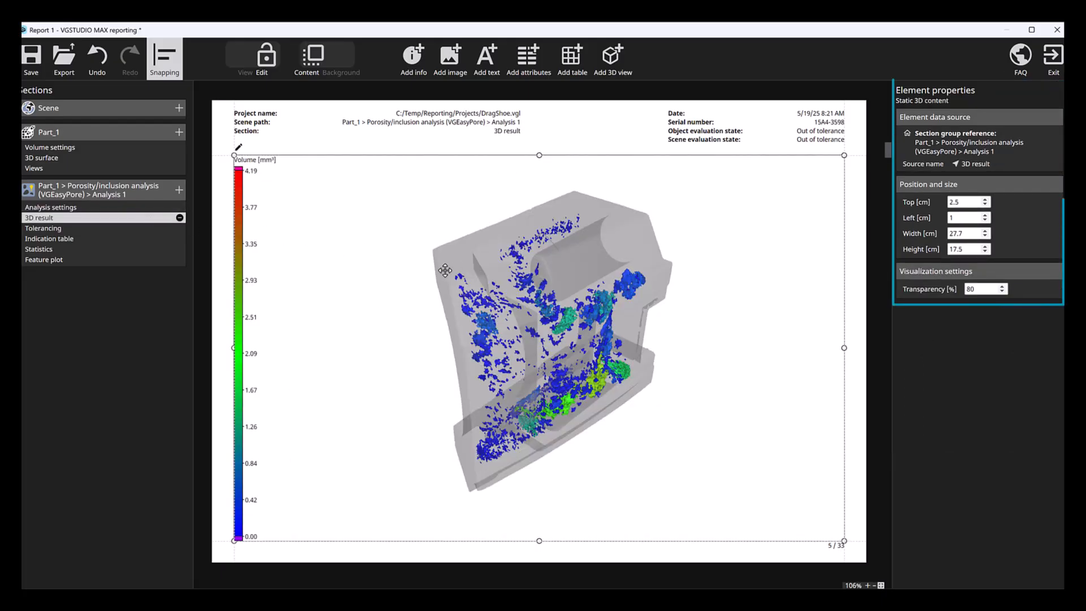
pyautogui.click(141, 229)
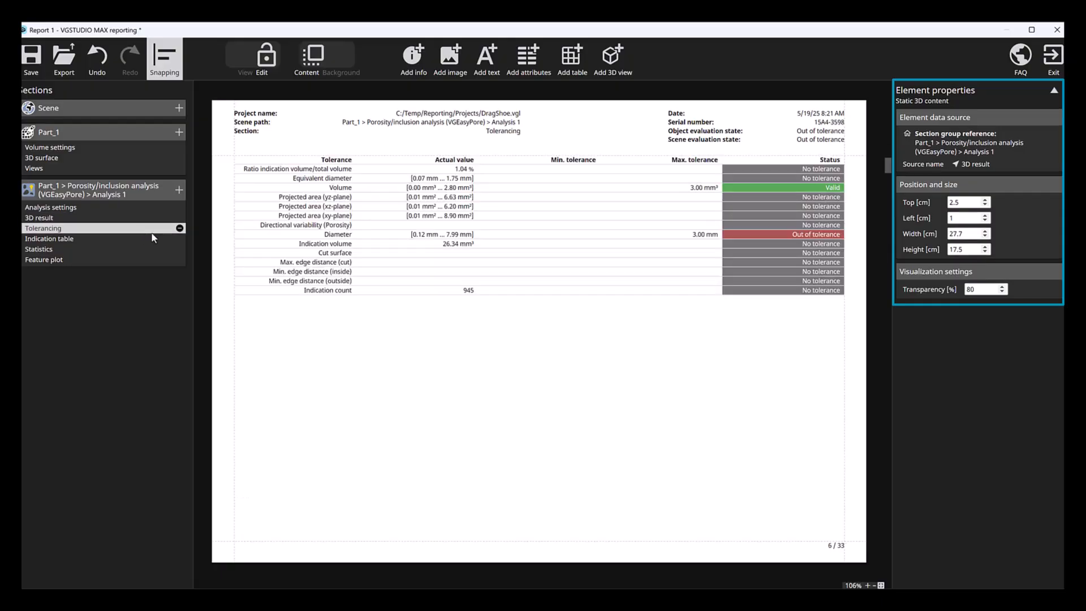
pyautogui.click(399, 244)
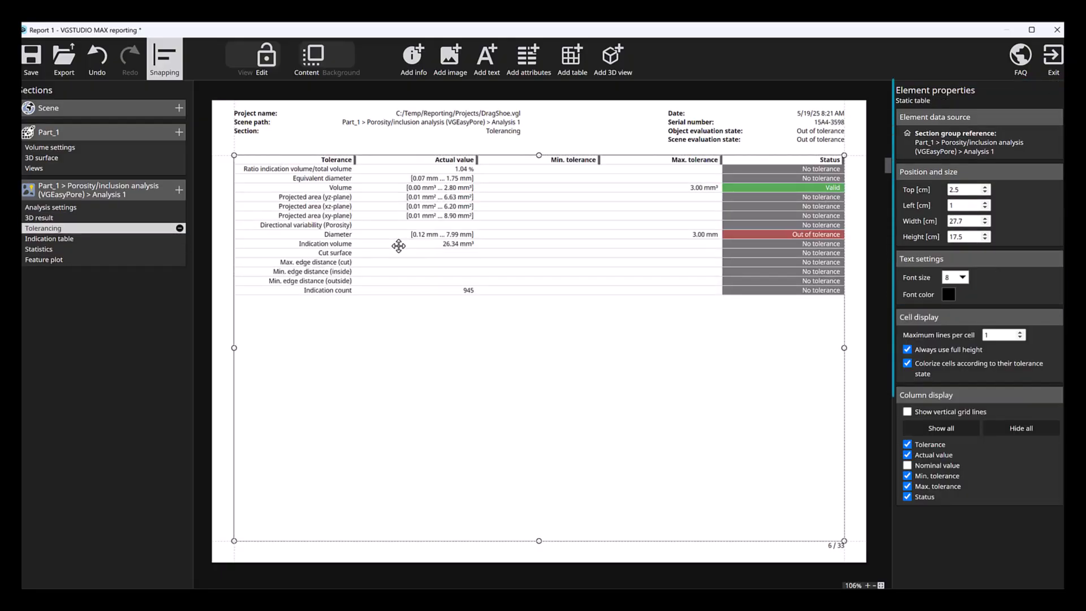
# Look through the pages of the porosity analysis's Indication table section.
pyautogui.click(154, 240)
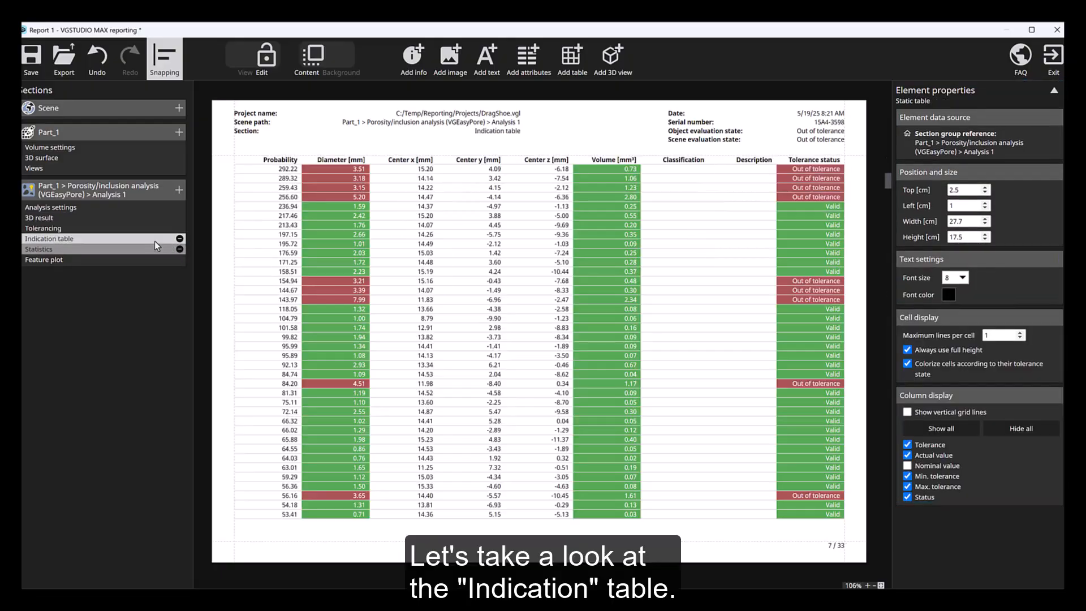
pyautogui.click(269, 258)
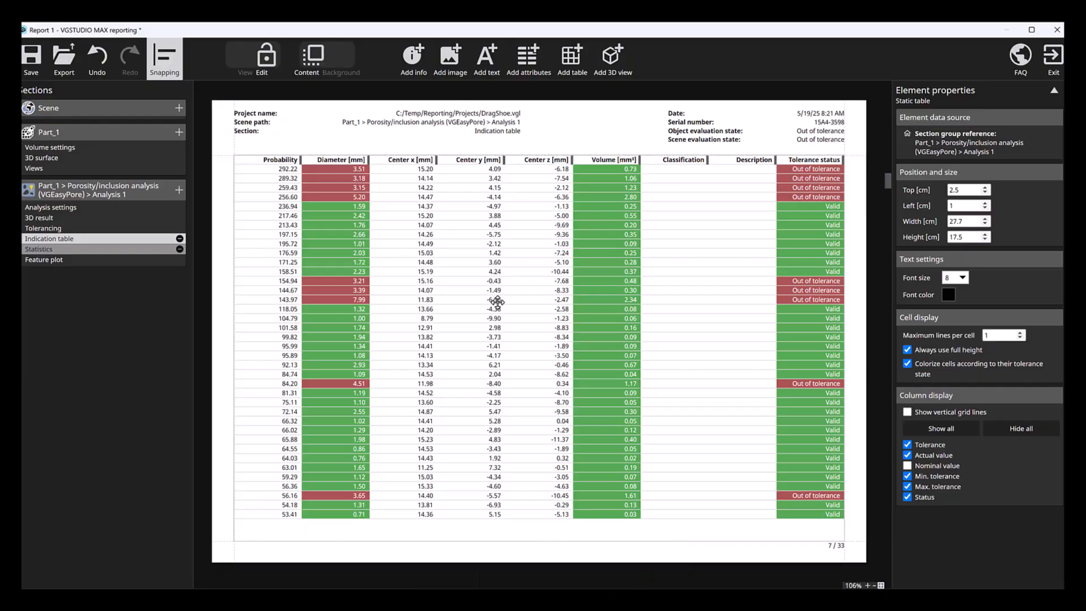
pyautogui.scroll(-12, 497, 301)
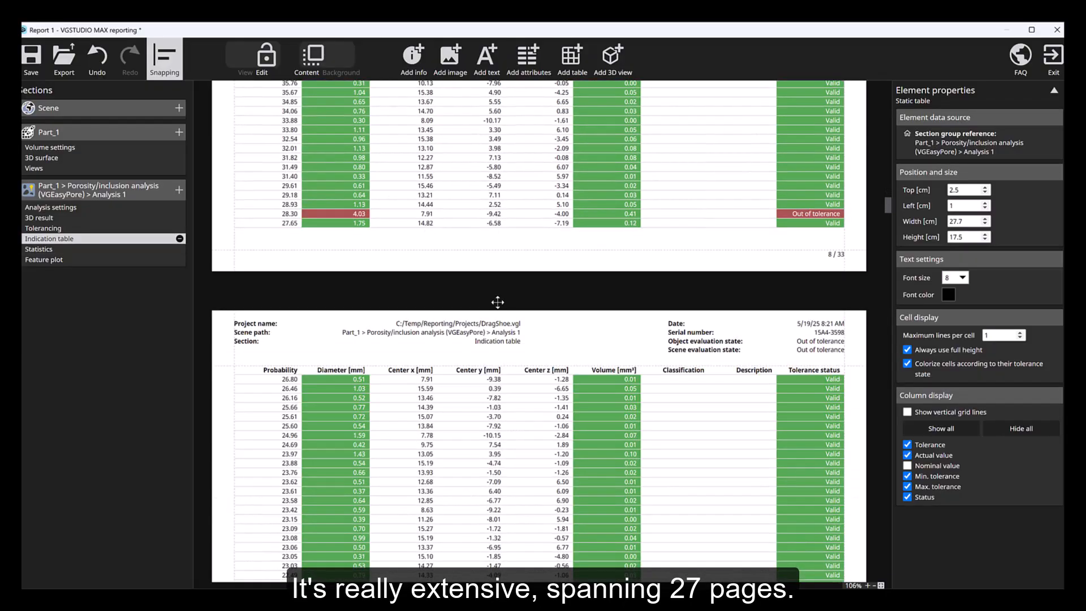
pyautogui.scroll(-4, 497, 302)
pyautogui.scroll(-9, 498, 307)
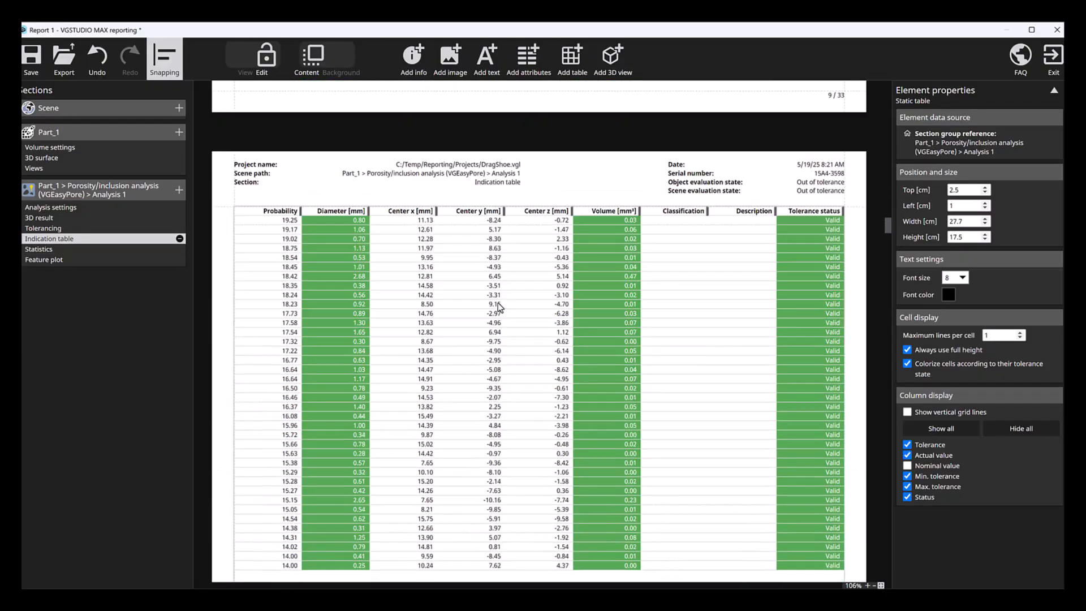
pyautogui.scroll(-2, 498, 307)
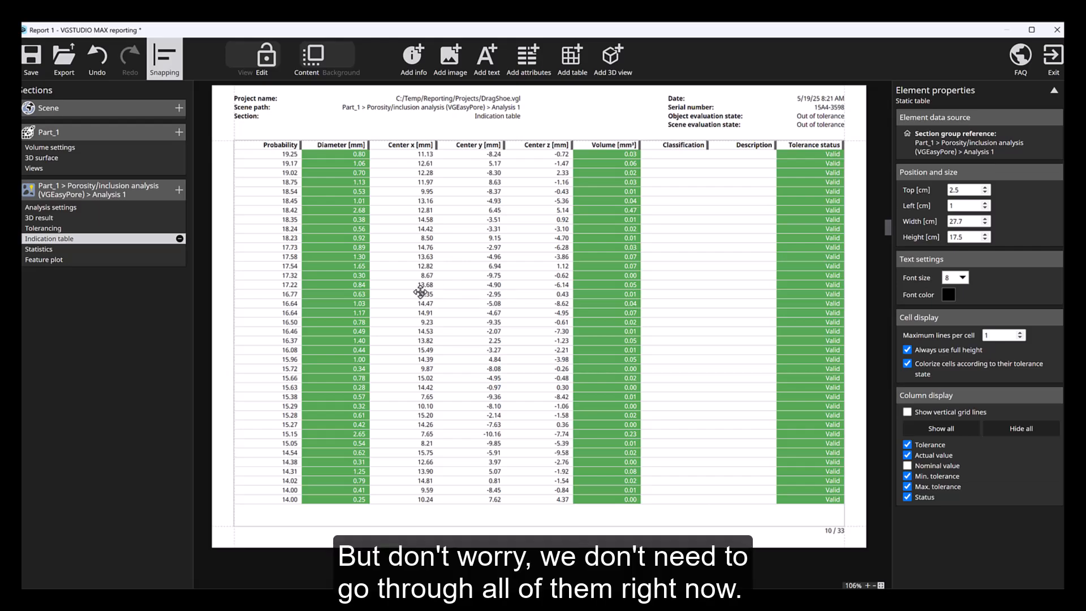
# Hide the Description and Classification columns of the indication table.
pyautogui.click(148, 245)
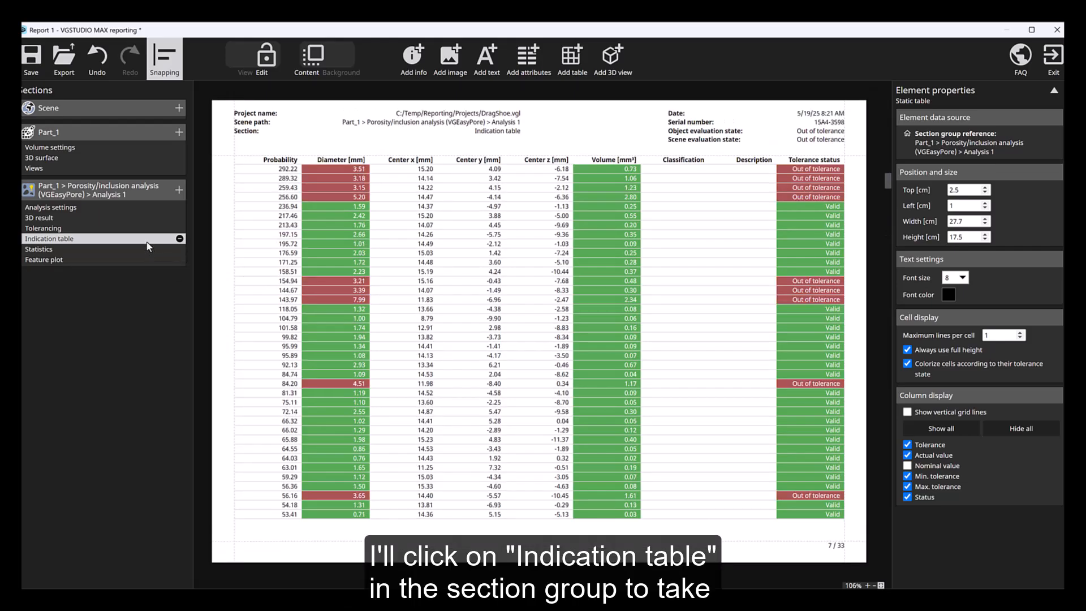
pyautogui.click(701, 323)
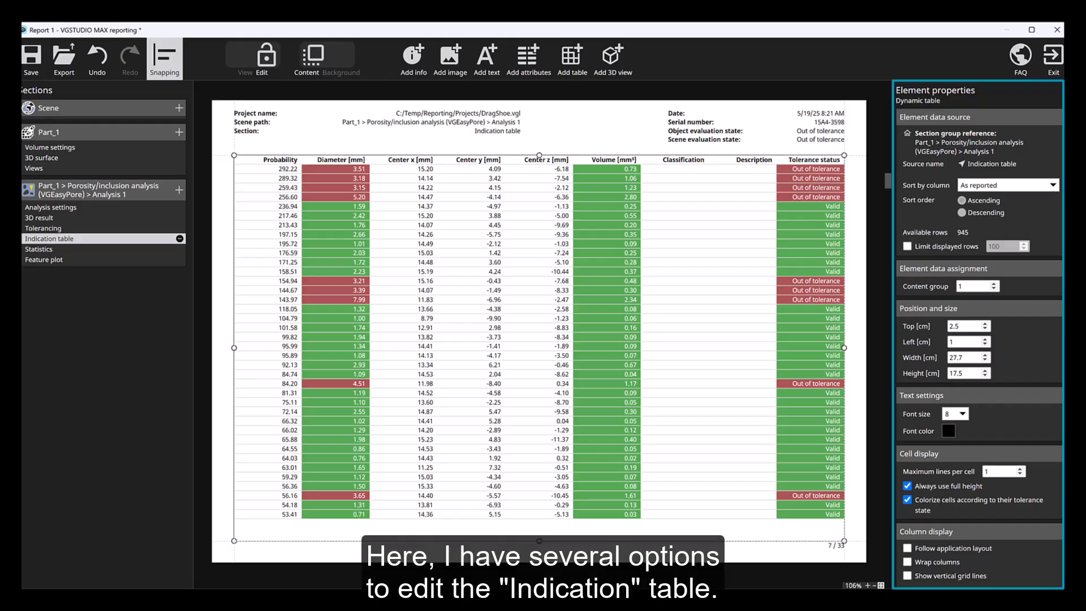
pyautogui.scroll(-2, 979, 335)
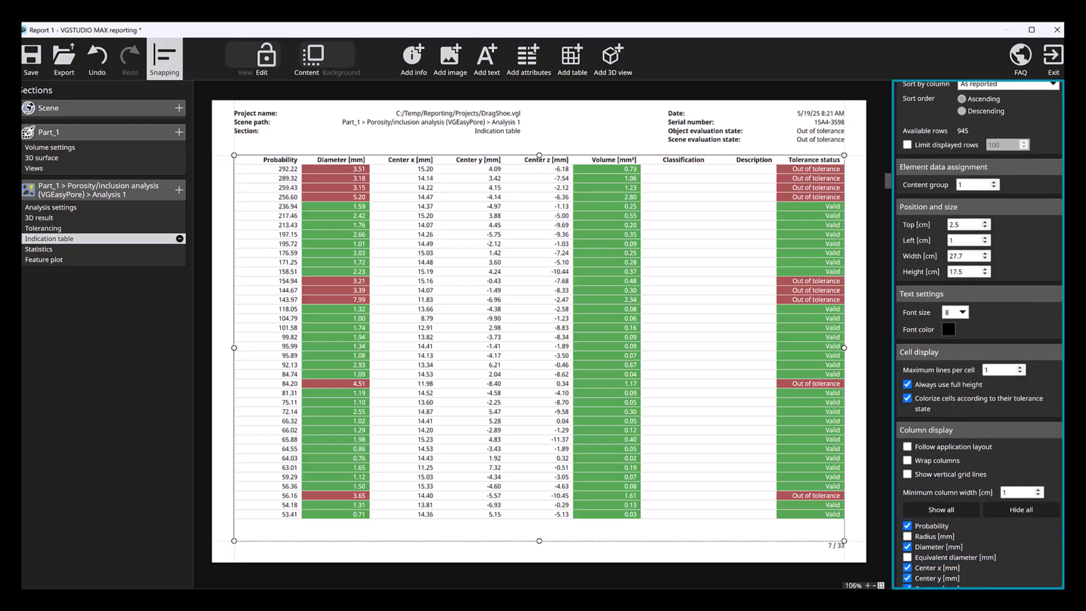
pyautogui.scroll(-7, 979, 335)
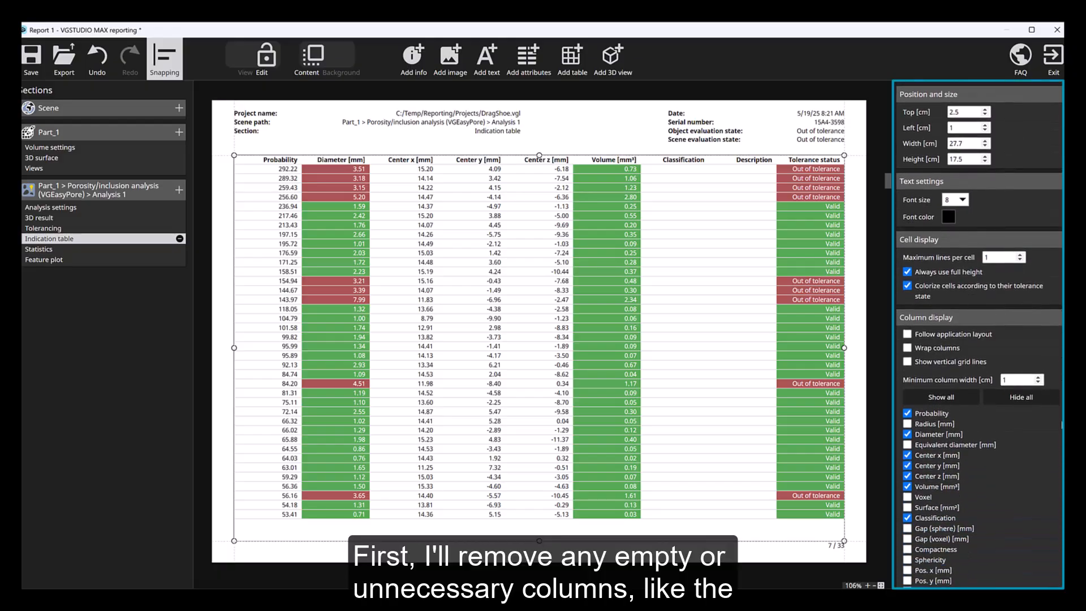
pyautogui.scroll(-1, 979, 335)
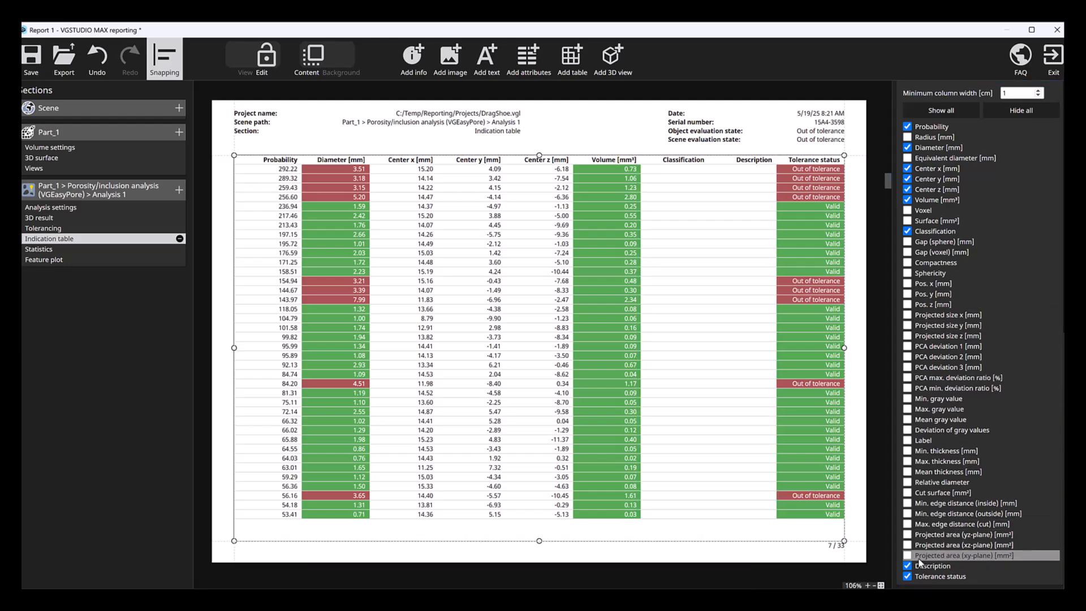
pyautogui.click(942, 566)
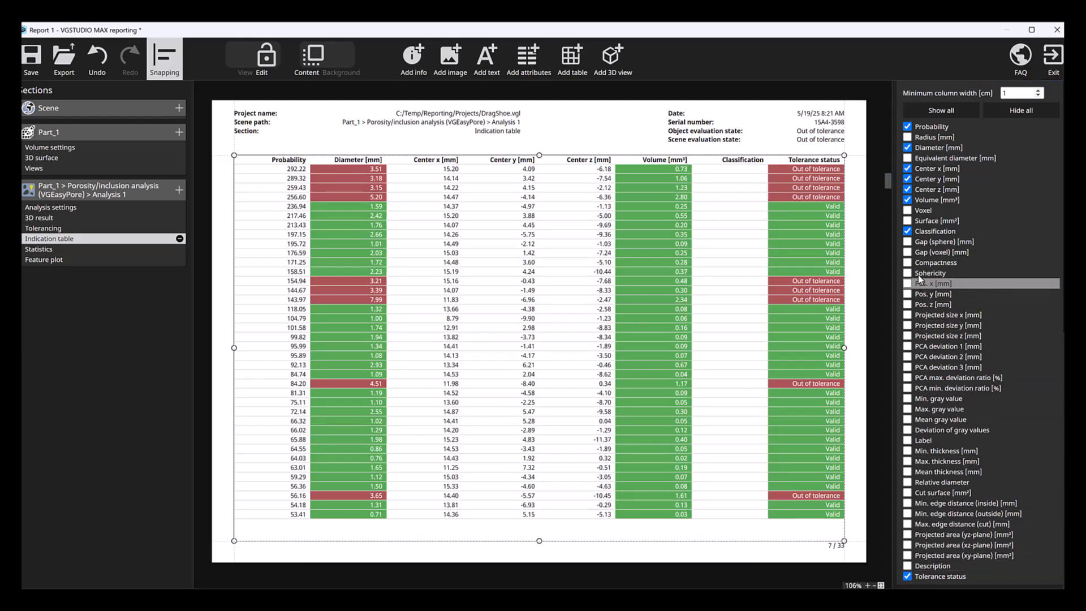
pyautogui.click(908, 231)
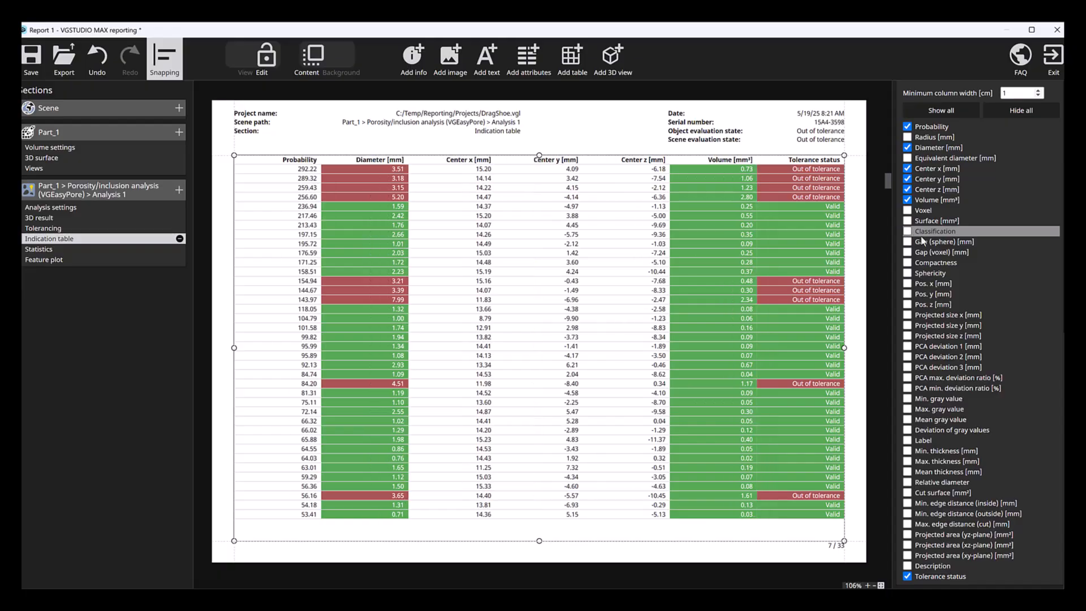
# Sort the indication table by Diameter [mm] in descending order.
pyautogui.scroll(15, 1053, 86)
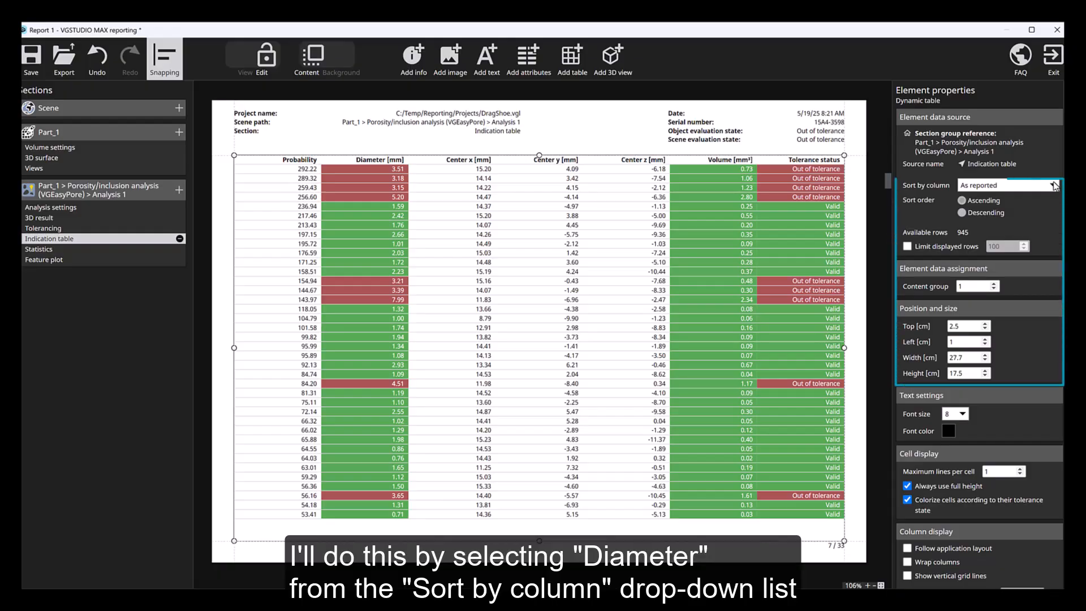
pyautogui.click(1054, 185)
pyautogui.click(1014, 221)
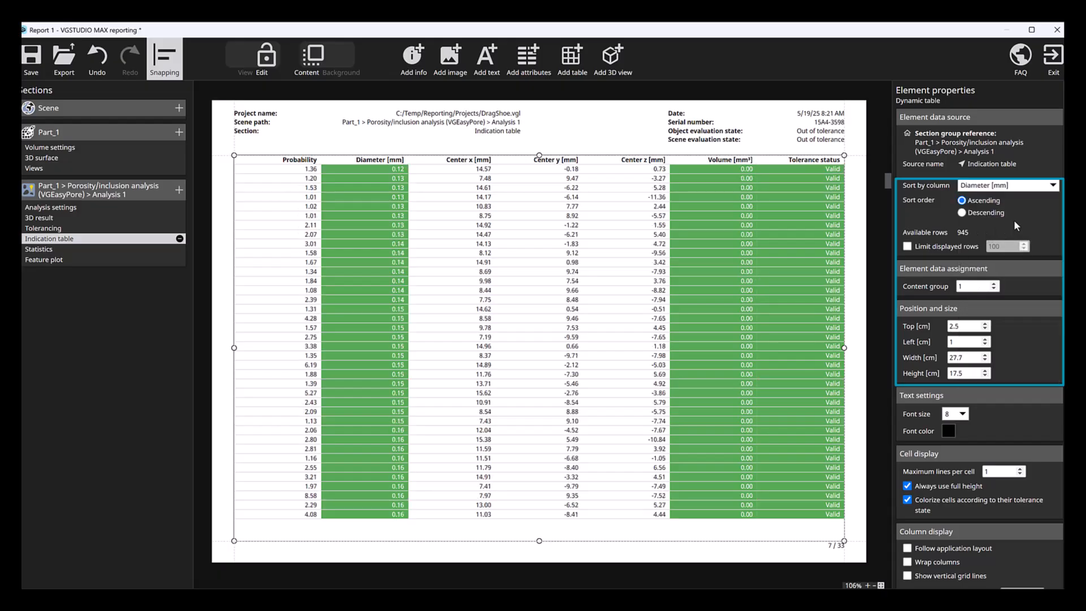
pyautogui.click(975, 214)
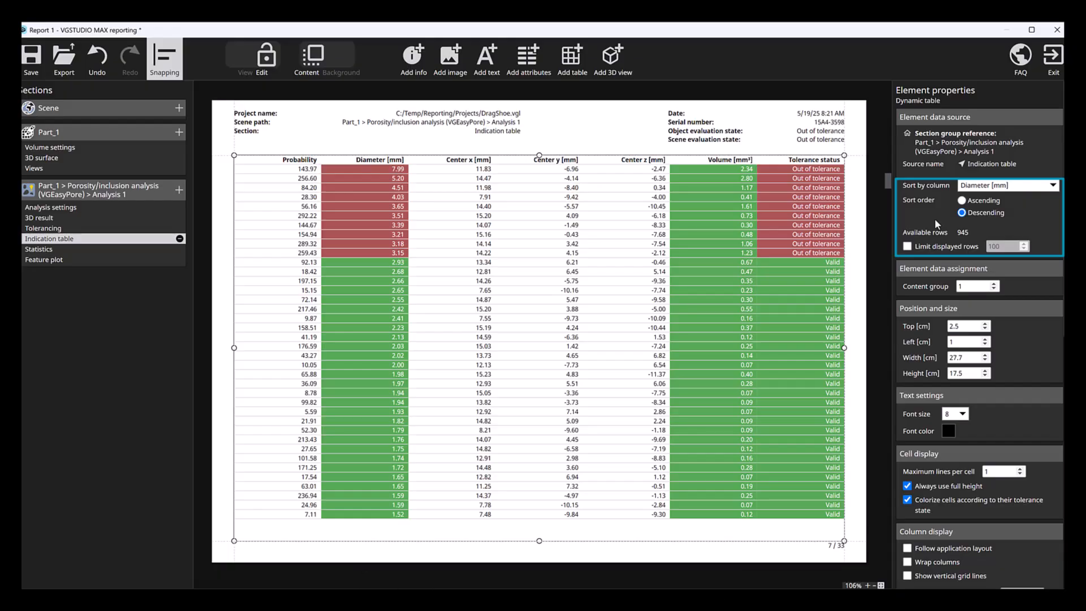
# Limit the displayed rows of the indication table to 20.
pyautogui.click(908, 247)
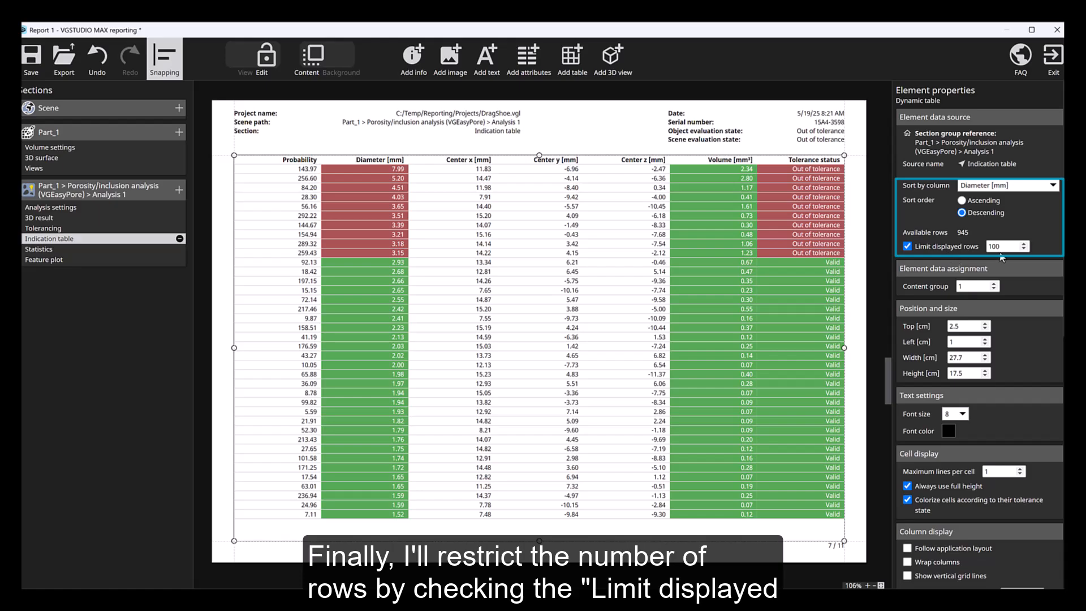
pyautogui.click(1005, 248)
pyautogui.doubleClick(988, 247)
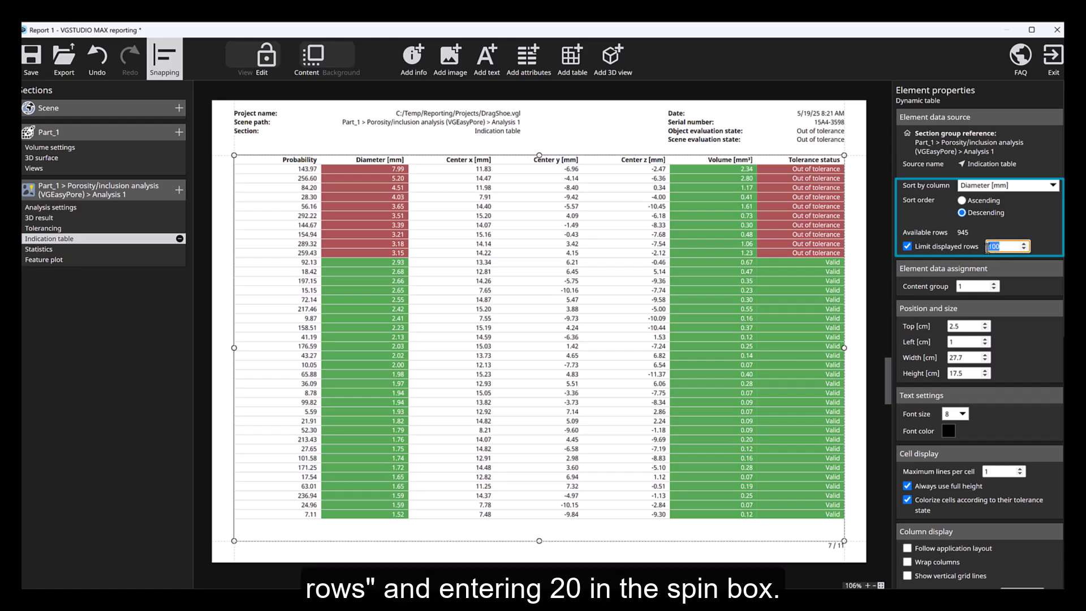
pyautogui.write('20')
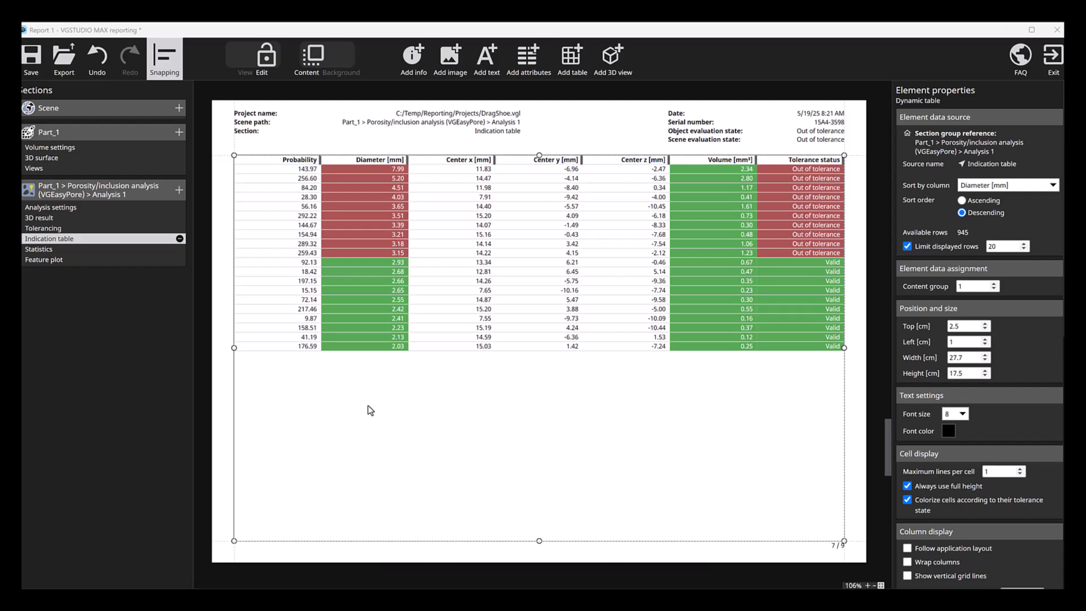
pyautogui.click(181, 192)
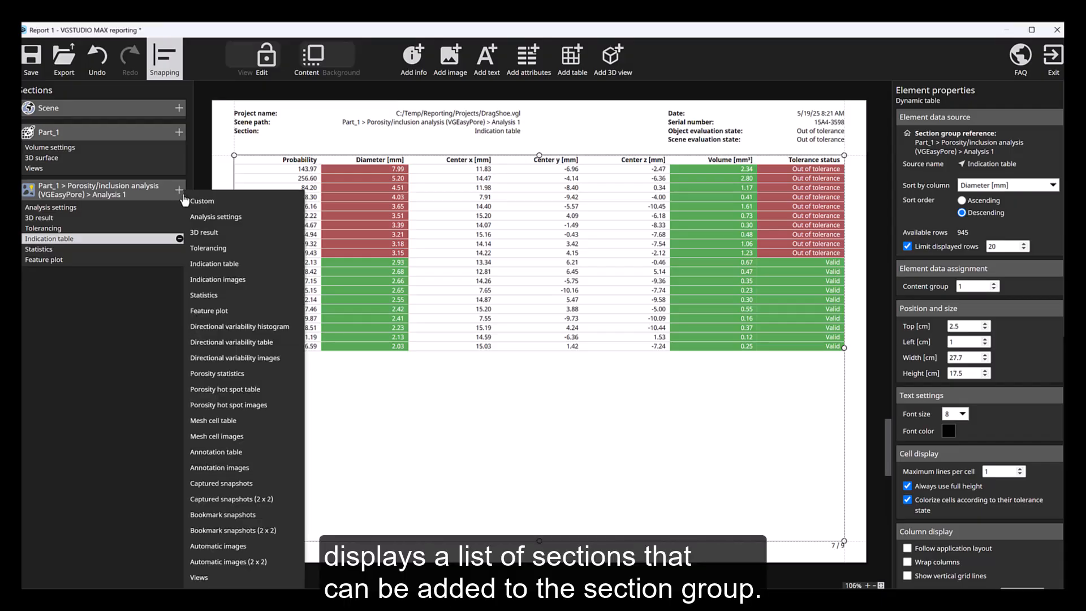
pyautogui.click(179, 135)
pyautogui.click(179, 135)
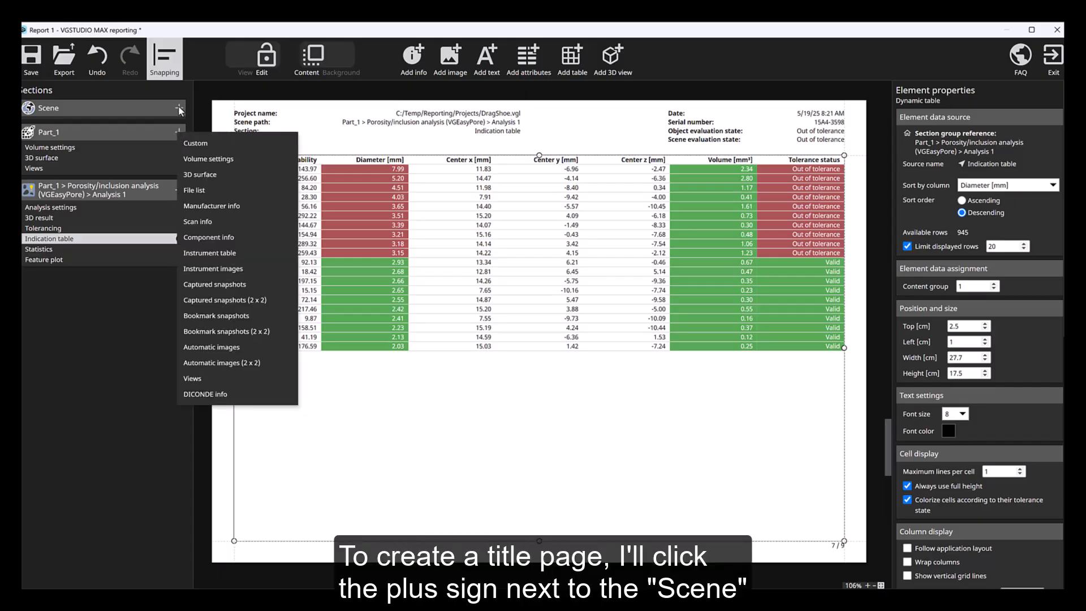
# Add a Custom section to the Scene section group as a title page.
pyautogui.click(179, 108)
pyautogui.click(179, 108)
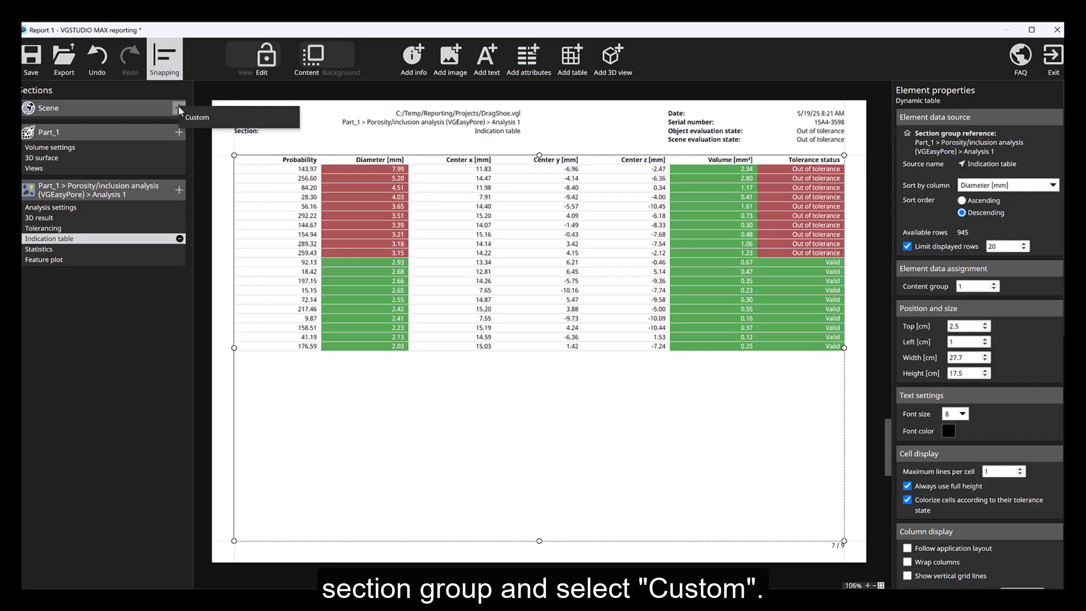
pyautogui.click(197, 118)
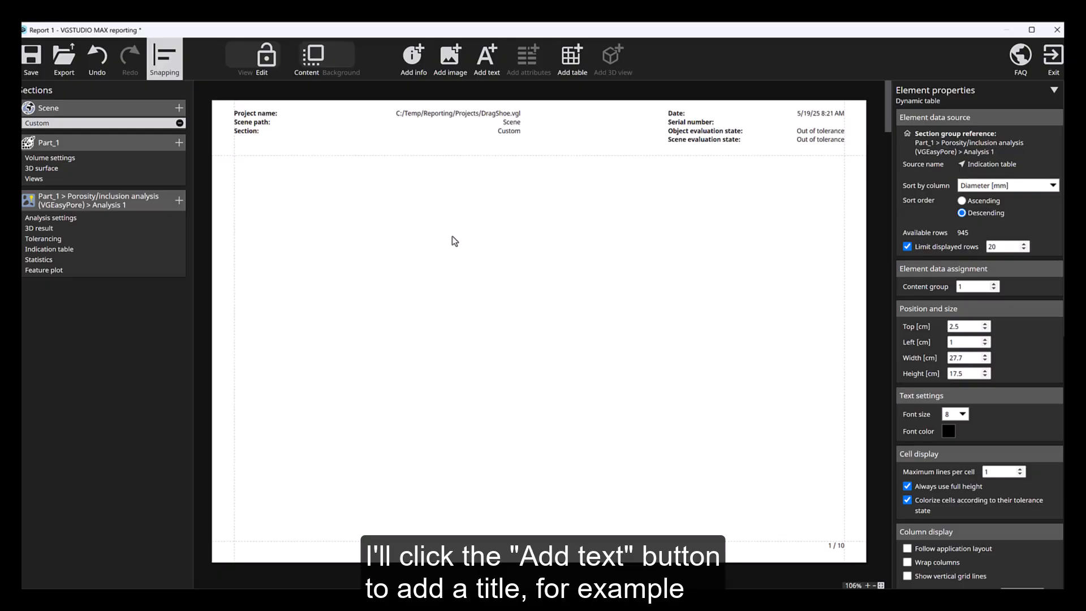
# Add a text field reading "Porosity/inclusion analysis" to the title page.
pyautogui.click(486, 59)
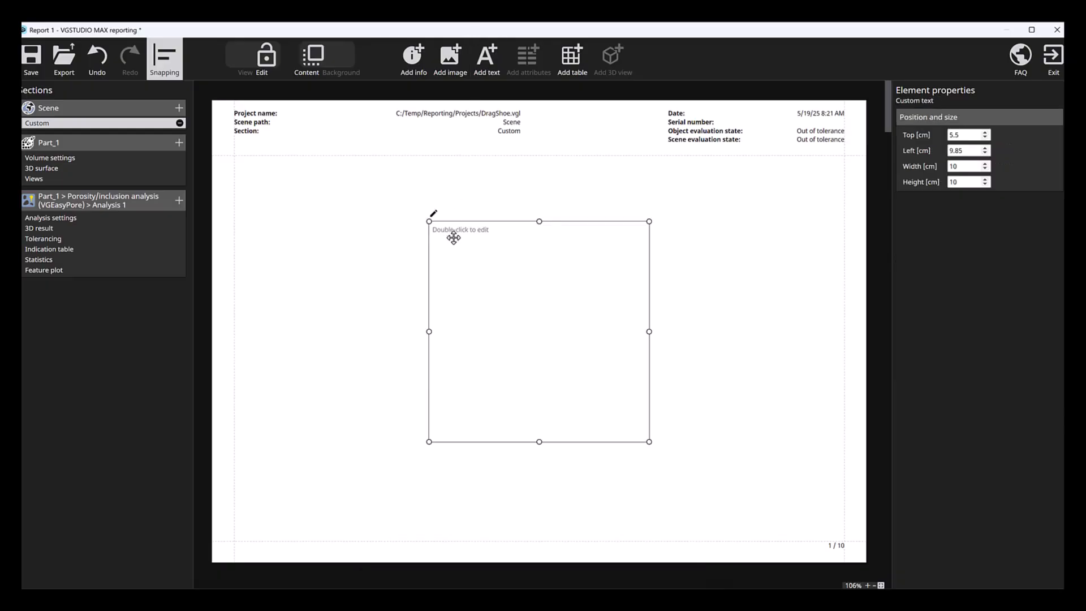
pyautogui.doubleClick(435, 219)
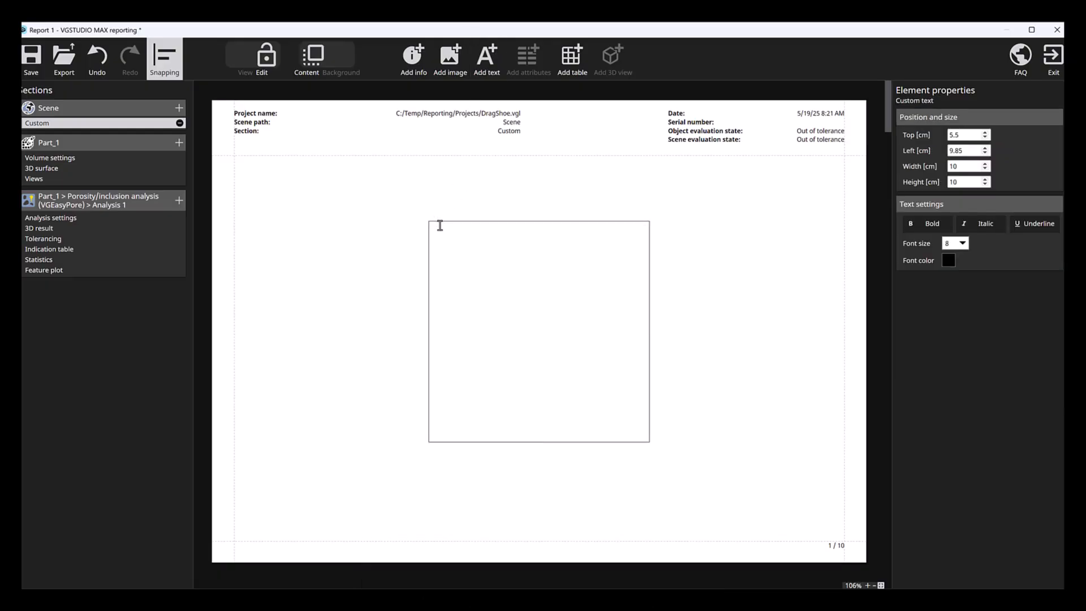
pyautogui.write('Porosity/inclusion analysis')
# Format the title text as bold with font size 24 and resize its field into a wide, low box that fits one line.
pyautogui.moveTo(517, 225); pyautogui.dragTo(419, 224)
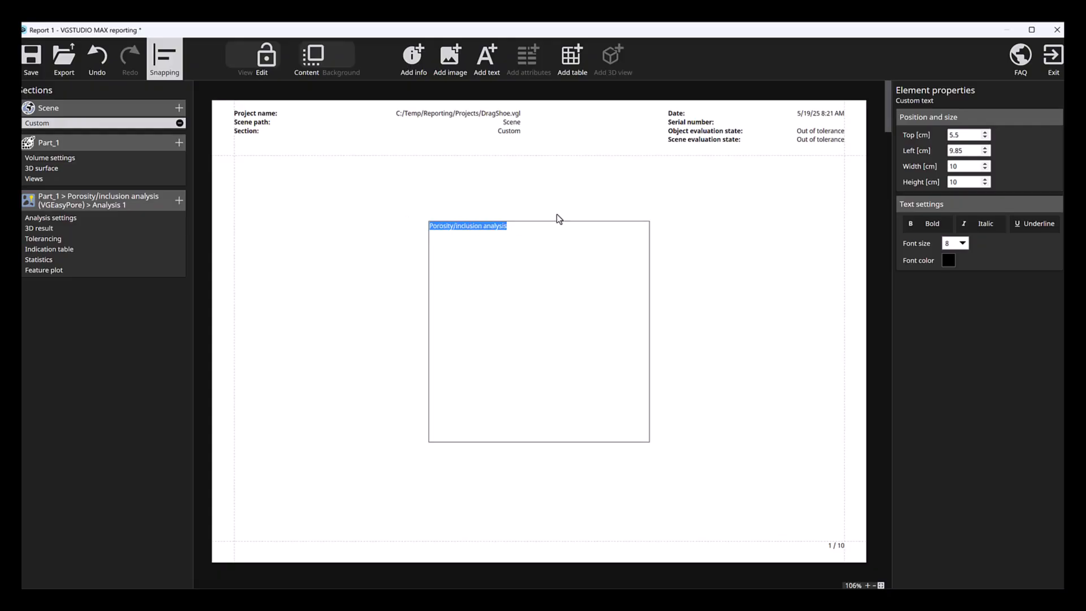
pyautogui.click(968, 246)
pyautogui.click(951, 374)
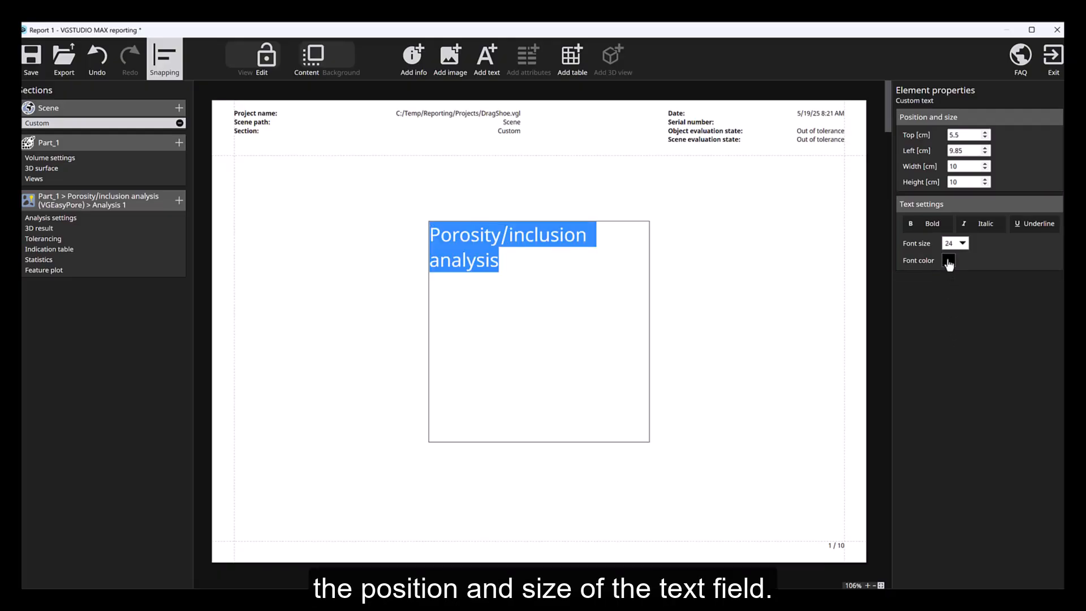
pyautogui.click(928, 225)
pyautogui.click(782, 323)
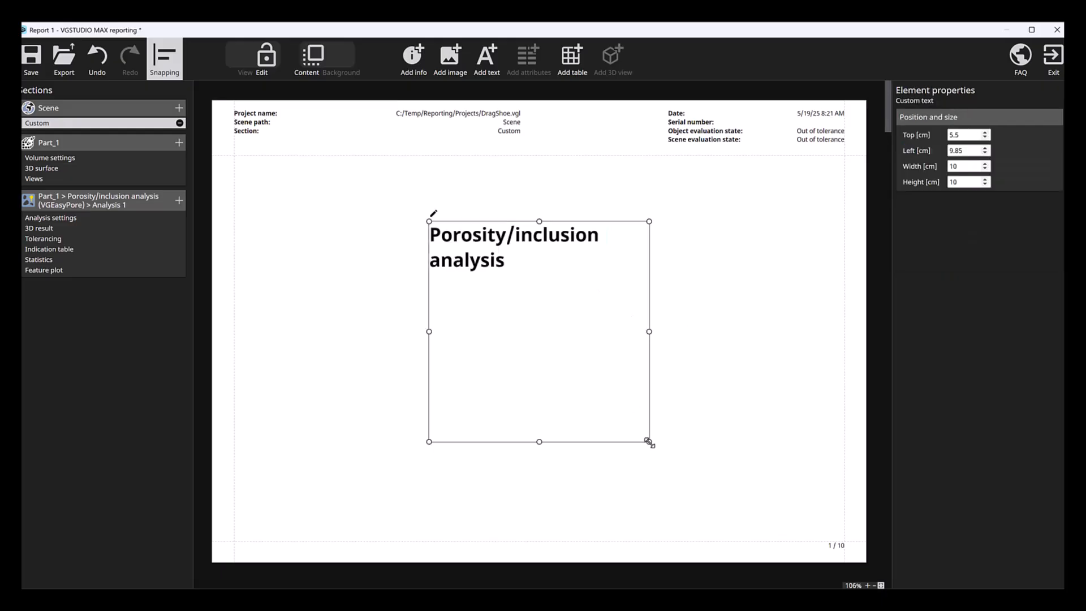
pyautogui.moveTo(649, 442); pyautogui.dragTo(688, 255)
pyautogui.click(574, 366)
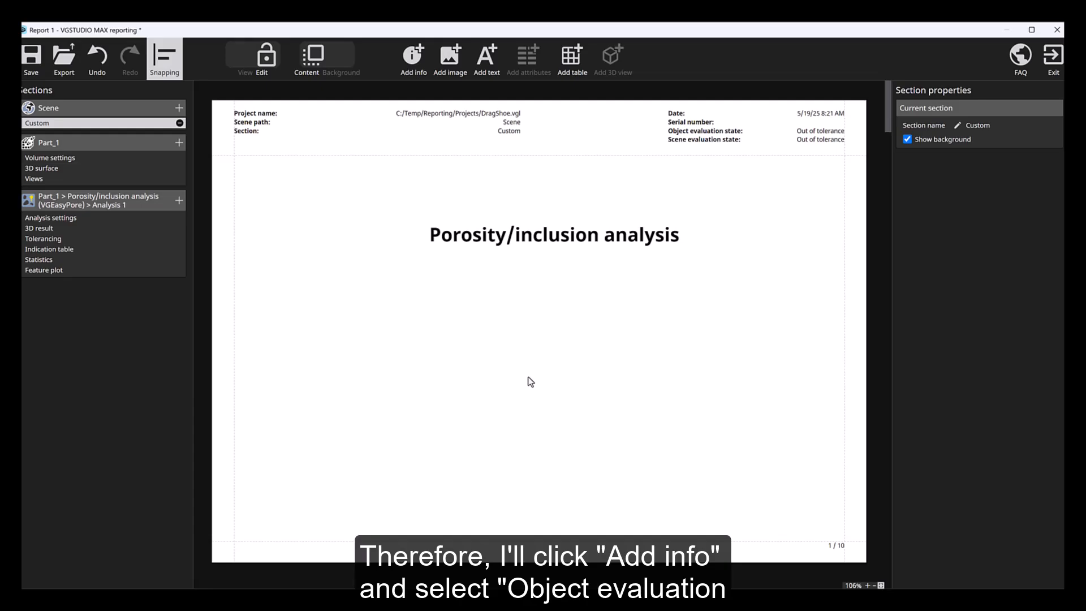
# Add an Object evaluation state info field below the title, about 8.45 cm from the page top and 10.4 cm from the left edge.
pyautogui.click(415, 67)
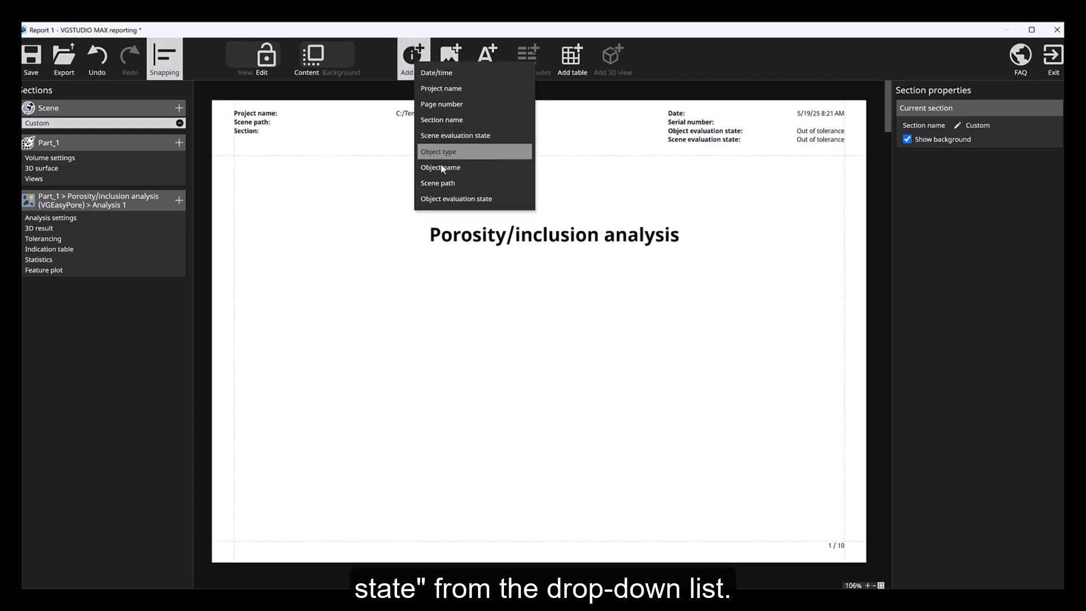
pyautogui.click(452, 200)
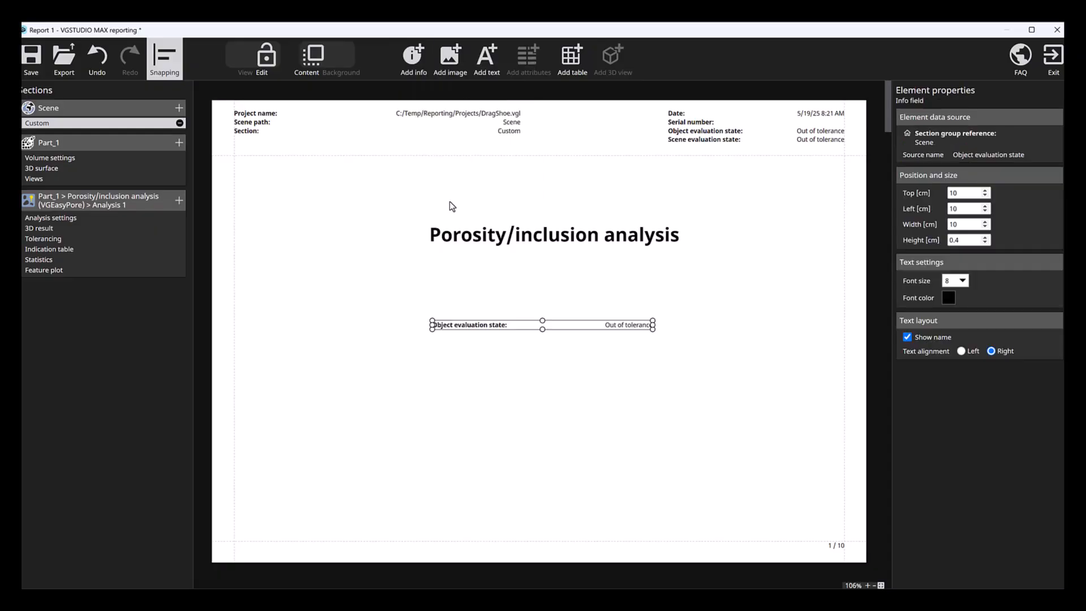
pyautogui.moveTo(522, 323); pyautogui.dragTo(532, 289)
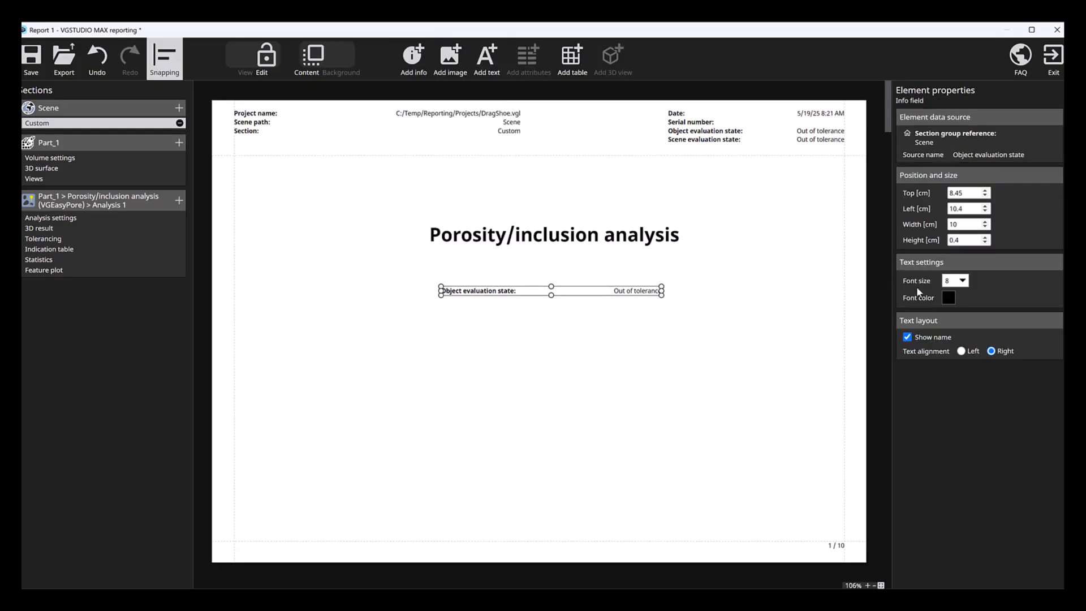
# Set the evaluation state field's font size to 18 and its font color to red #F30A0A.
pyautogui.click(963, 281)
pyautogui.click(950, 392)
pyautogui.click(949, 298)
pyautogui.click(1051, 312)
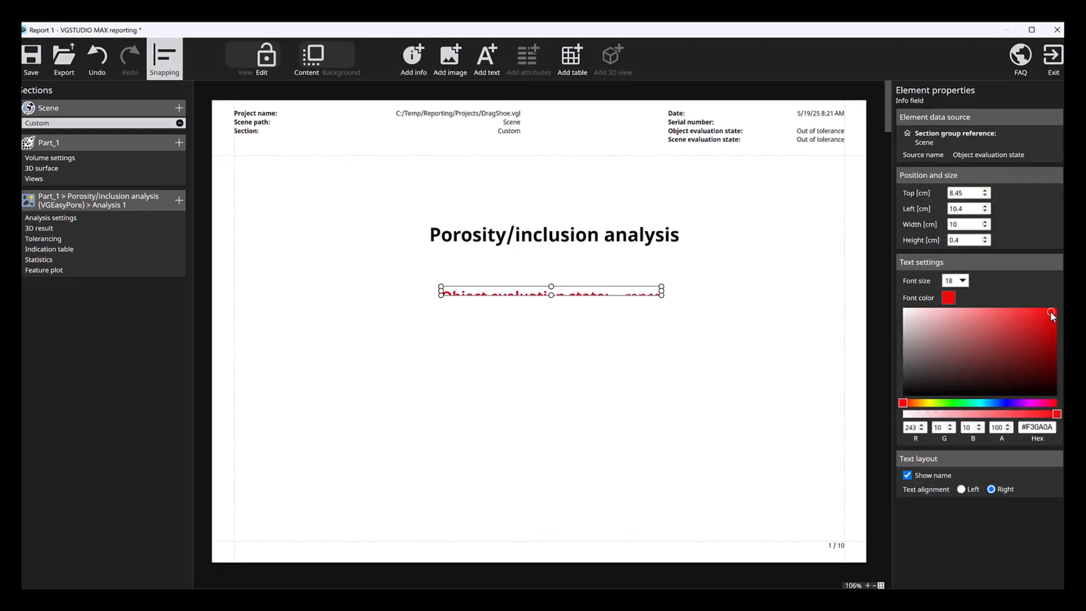
# Hide the evaluation state field's name, left-align its text, and resize it to about 4.93 × 1.27 cm centered under the title.
pyautogui.moveTo(550, 297); pyautogui.dragTo(548, 315)
pyautogui.click(907, 475)
pyautogui.click(960, 489)
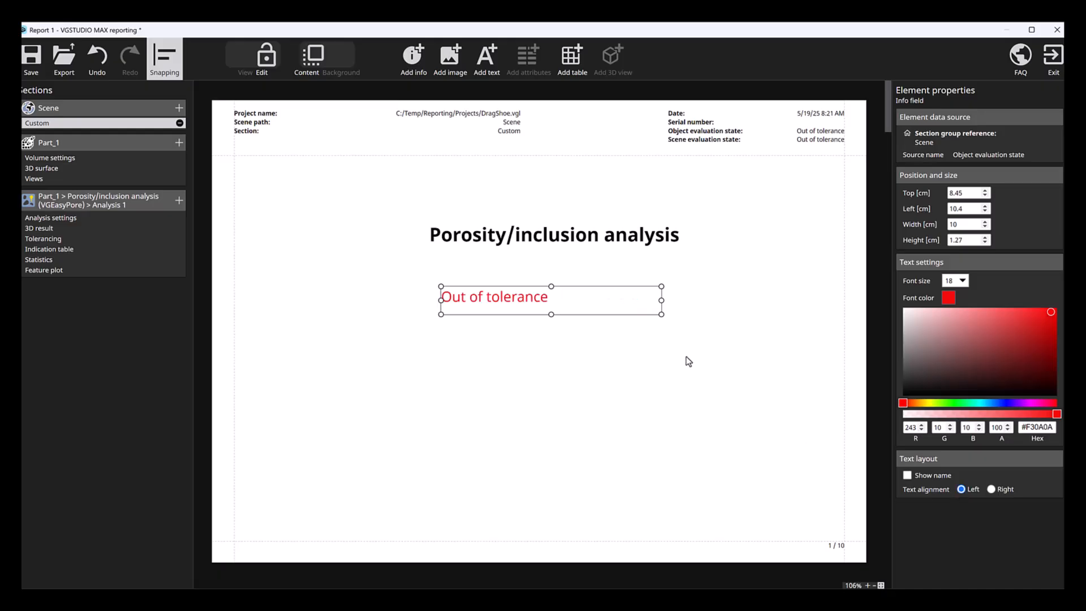
pyautogui.moveTo(660, 302); pyautogui.dragTo(567, 301)
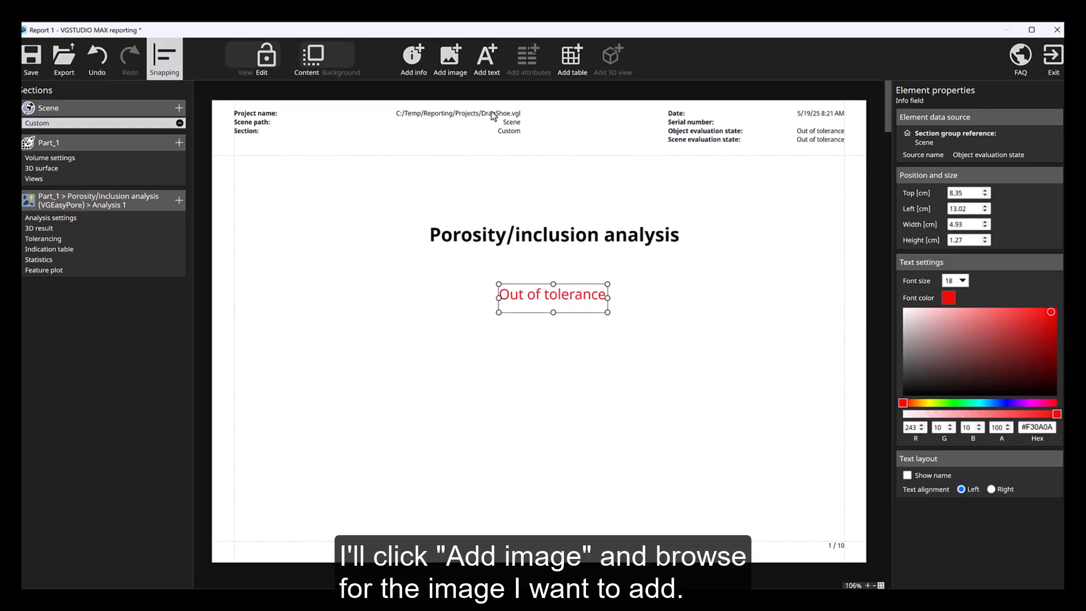
# Insert the image Hexagon_Logo.png, scale it to about 14.64 × 4.74 cm, and center it below the evaluation state.
pyautogui.click(453, 81)
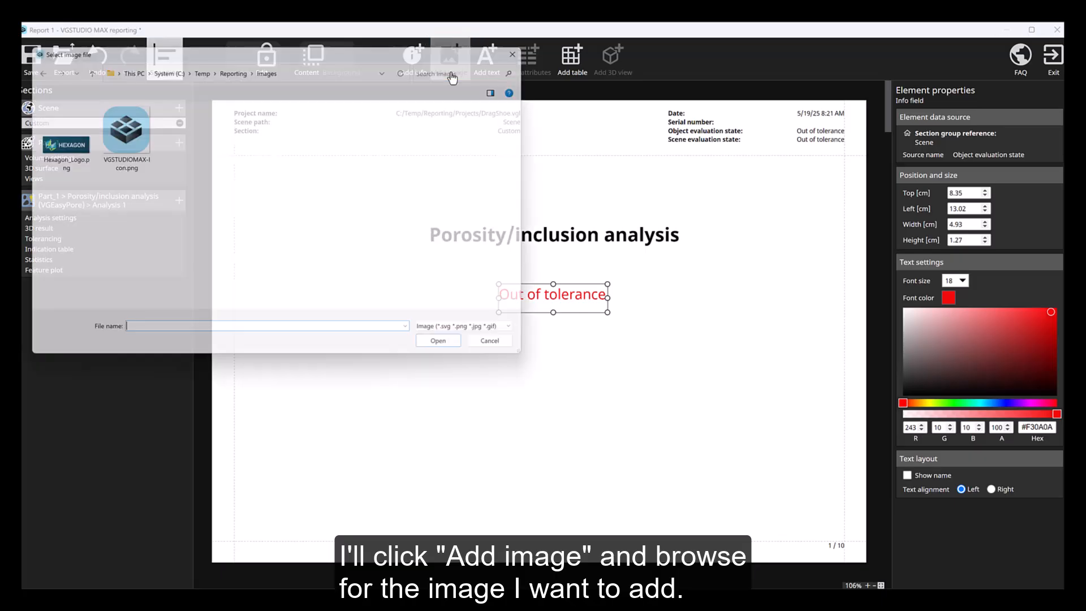
pyautogui.click(54, 139)
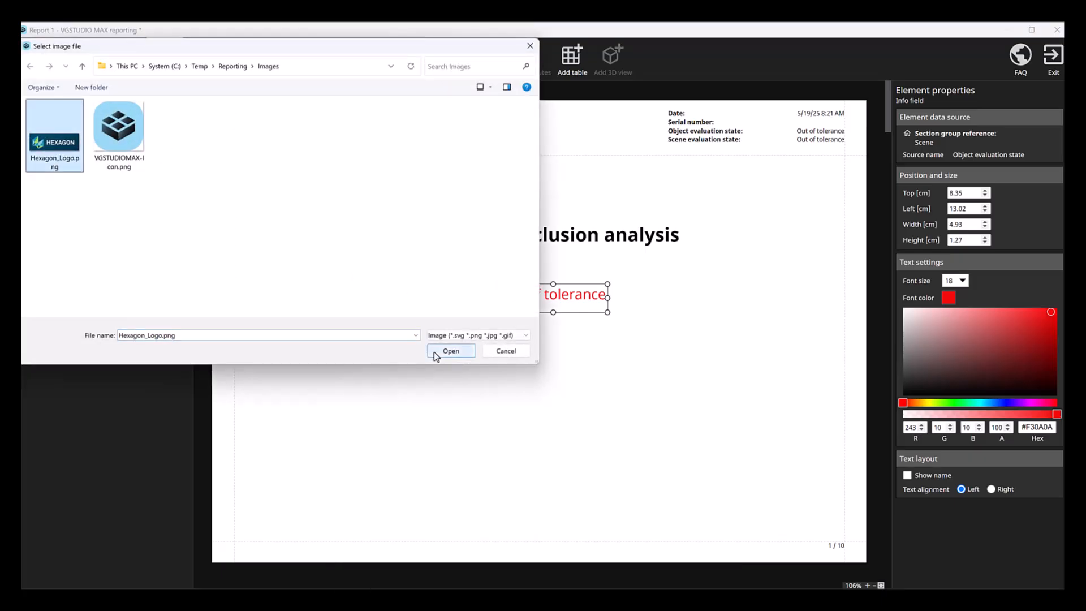
pyautogui.click(451, 350)
pyautogui.moveTo(716, 301); pyautogui.dragTo(556, 436)
pyautogui.moveTo(411, 478); pyautogui.dragTo(568, 380)
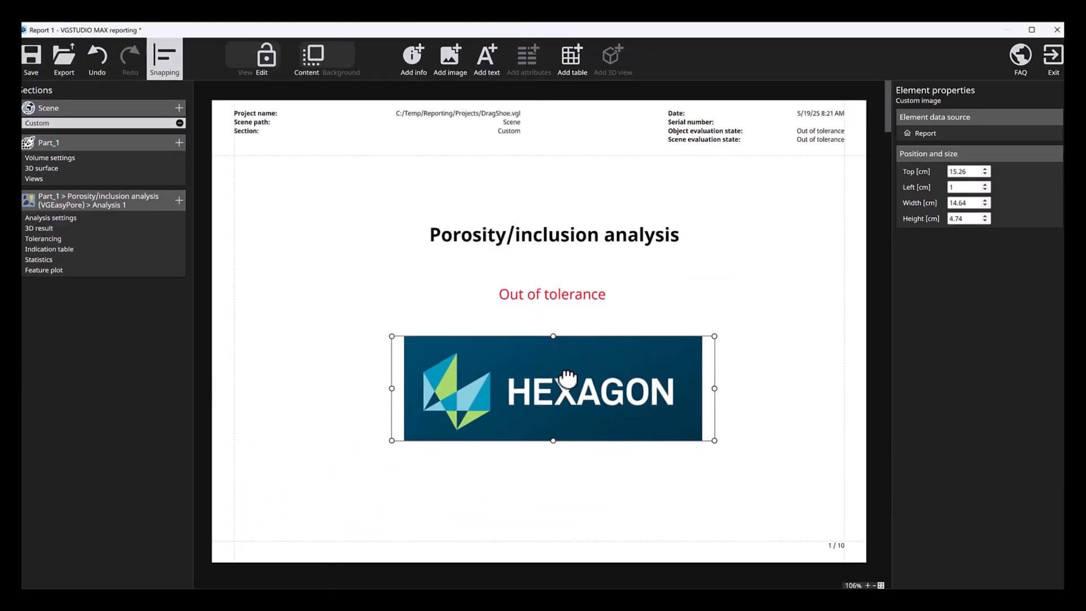
pyautogui.click(757, 475)
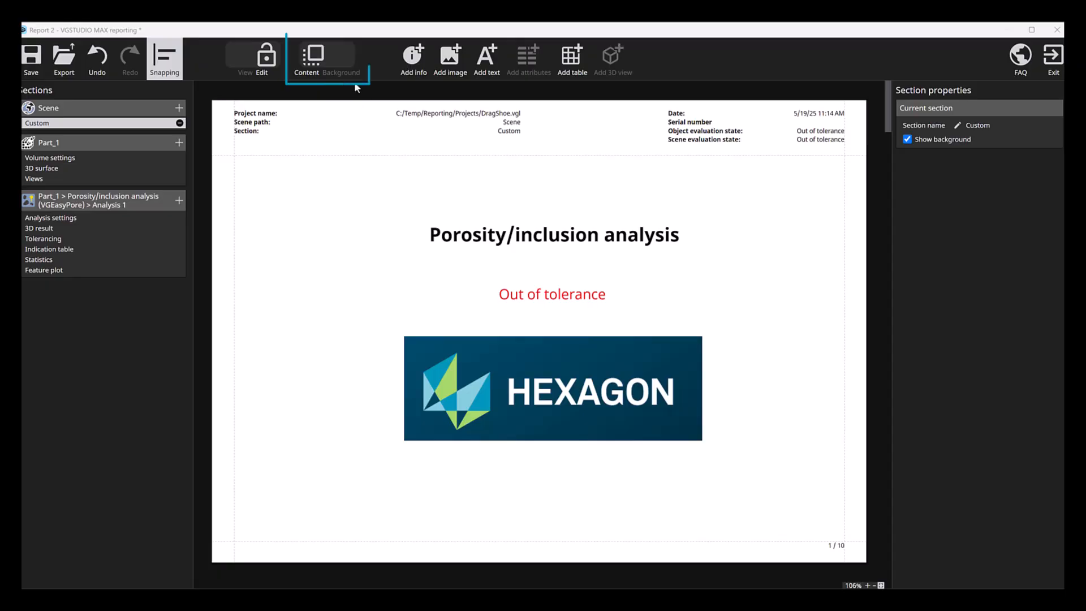
# Switch to background editing and delete the Scene path, Serial number, Object evaluation state and Scene evaluation state fields from the page header.
pyautogui.click(338, 70)
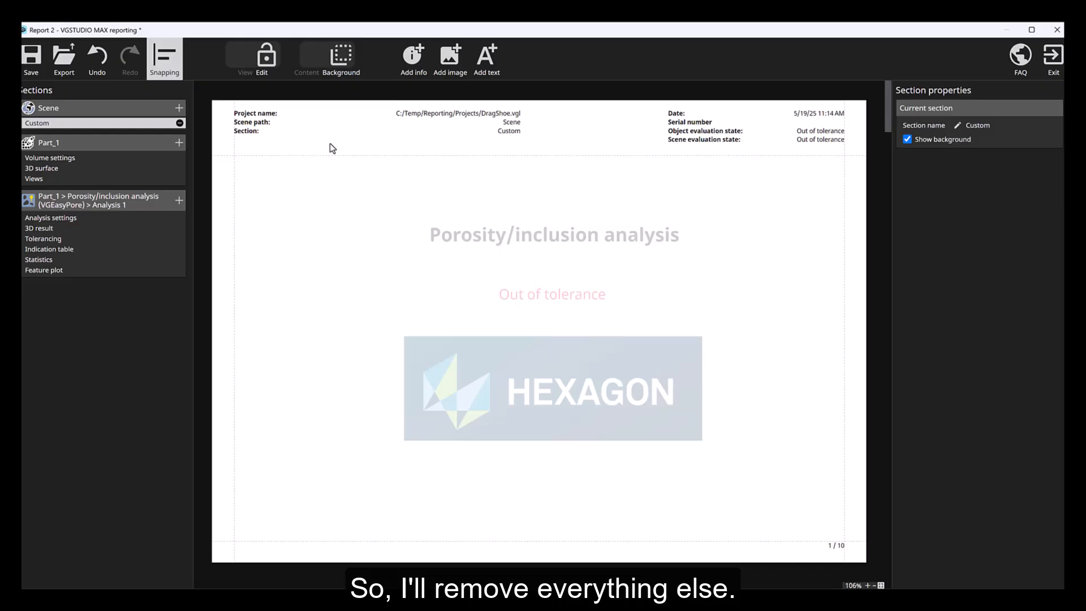
pyautogui.click(304, 123)
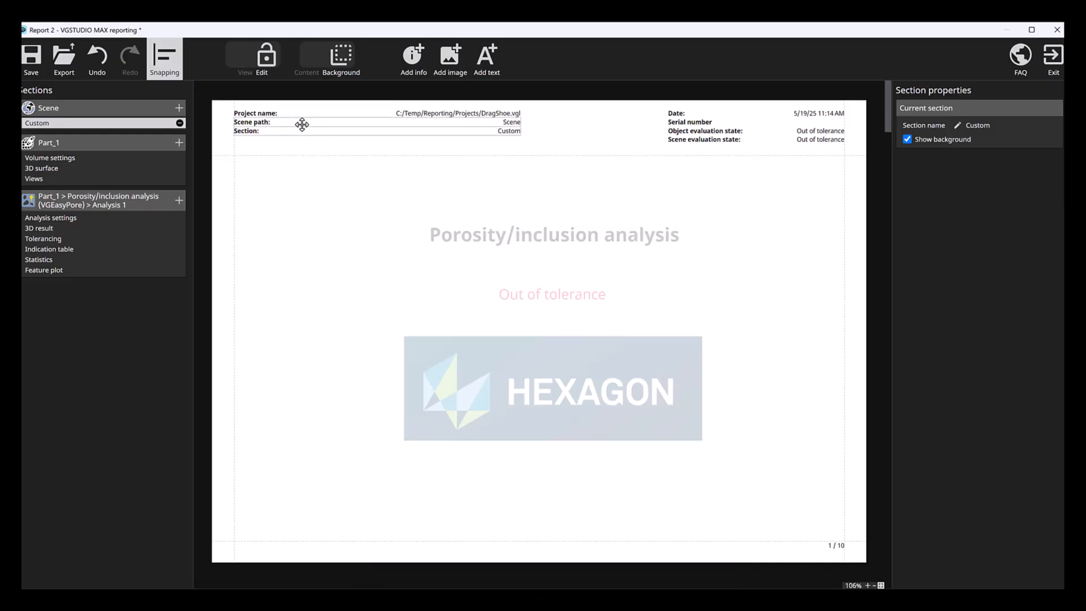
pyautogui.press('Delete')
pyautogui.click(682, 122)
pyautogui.press('Delete')
pyautogui.click(683, 131)
pyautogui.press('Delete')
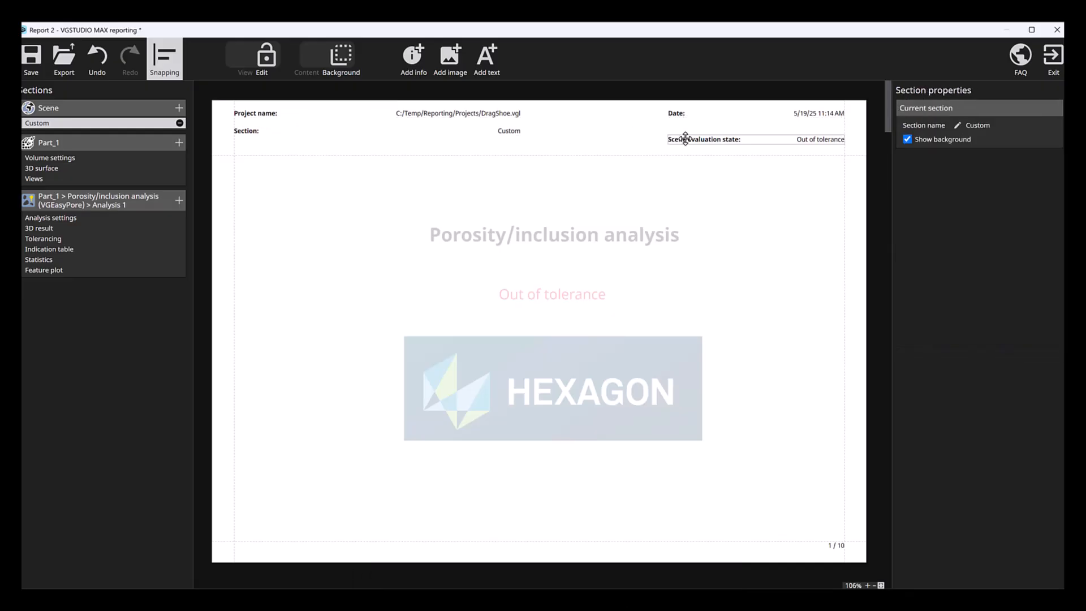
pyautogui.click(685, 139)
pyautogui.press('Delete')
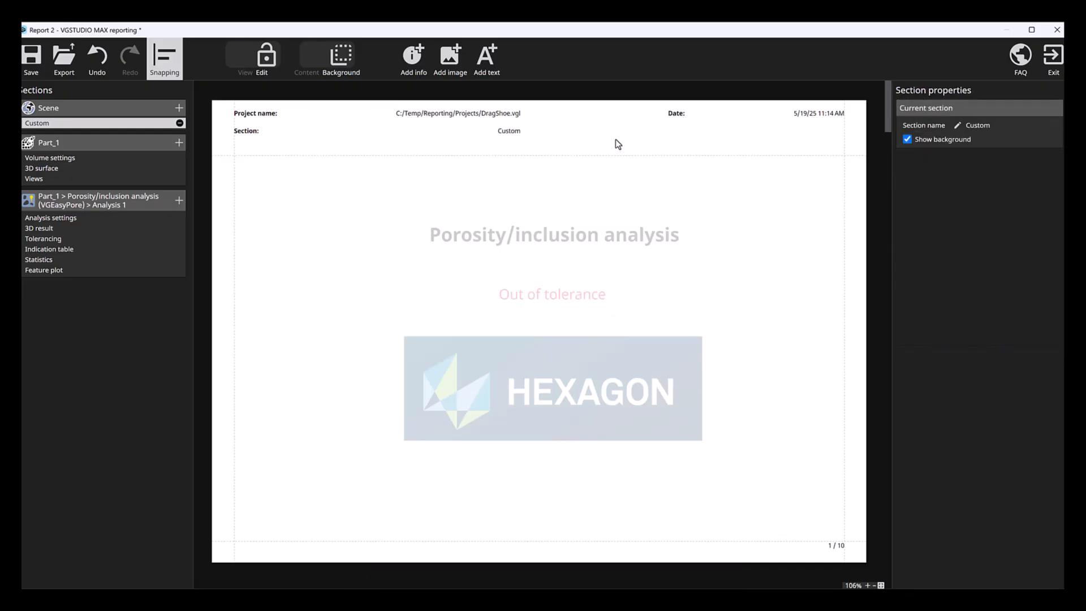
# Hide the names of the header's Project name, Date and Section fields and left-align their text.
pyautogui.click(441, 113)
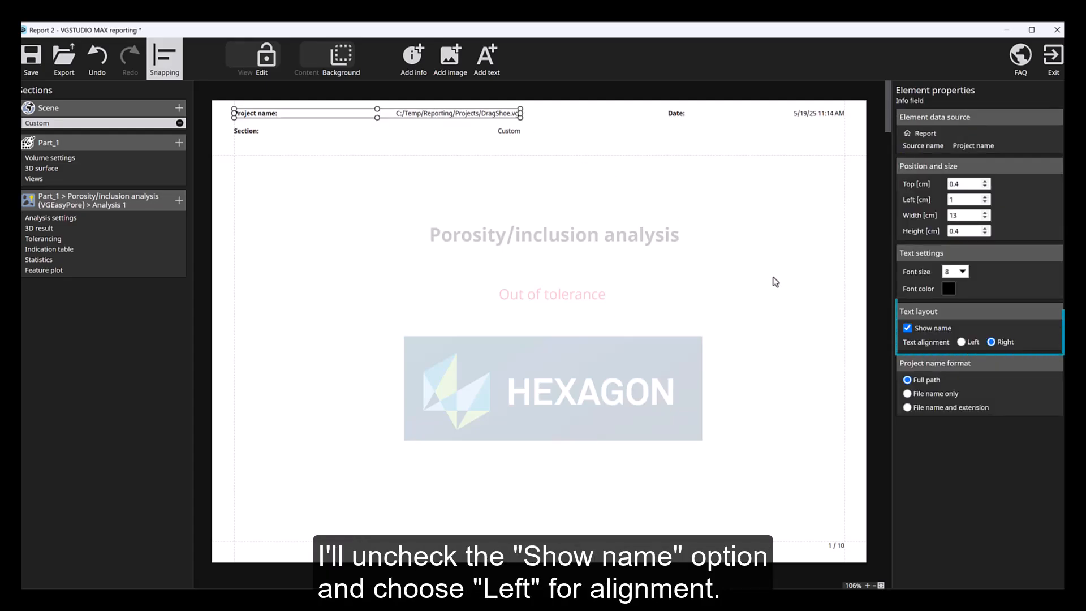
pyautogui.click(908, 328)
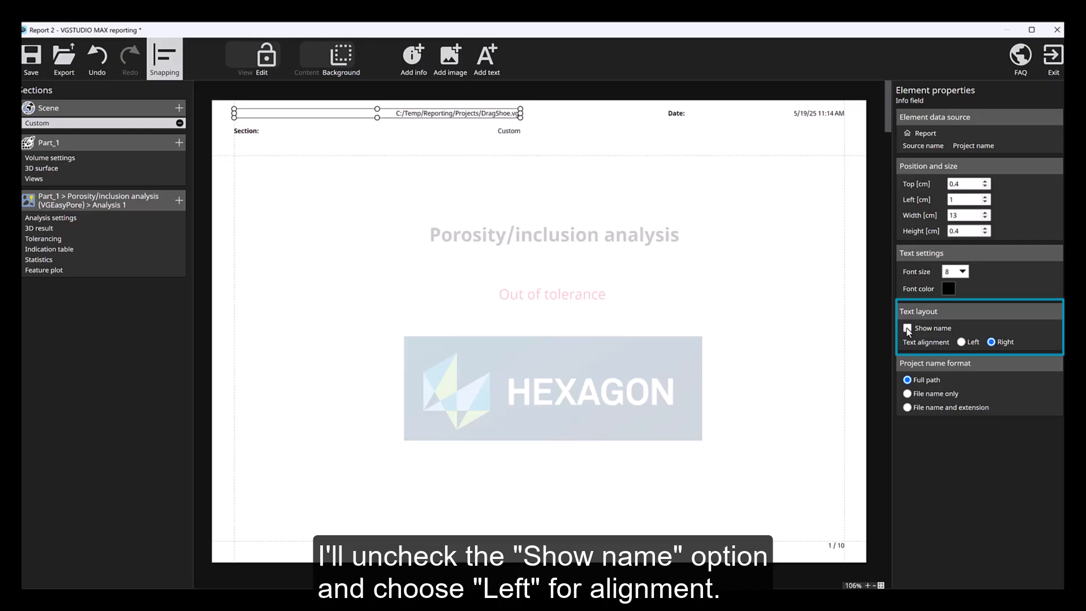
pyautogui.click(961, 342)
pyautogui.click(679, 113)
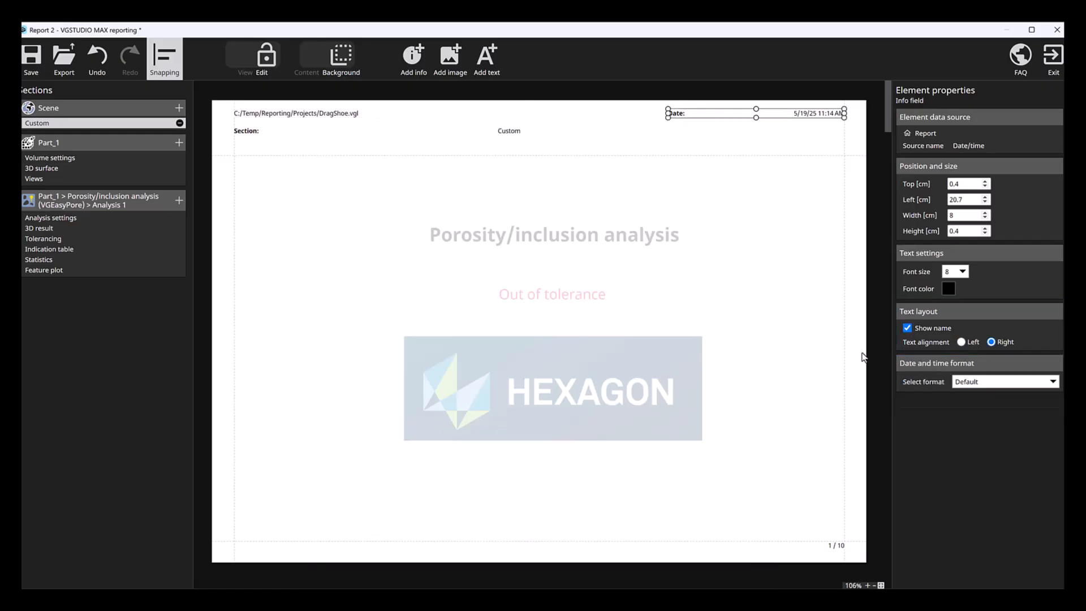
pyautogui.click(908, 328)
pyautogui.click(961, 341)
pyautogui.click(311, 131)
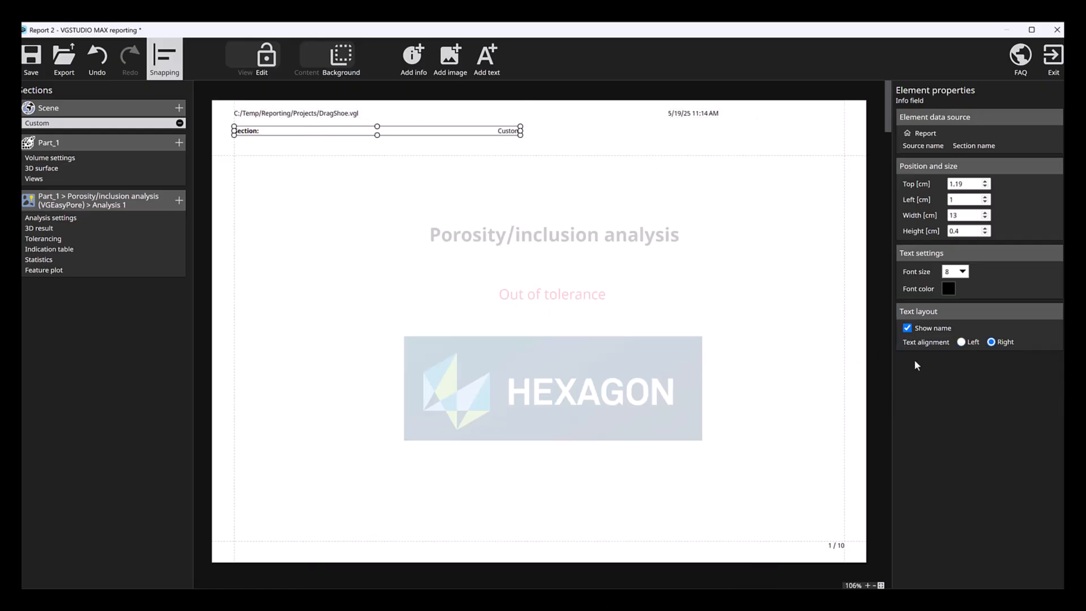
pyautogui.click(908, 329)
pyautogui.click(961, 342)
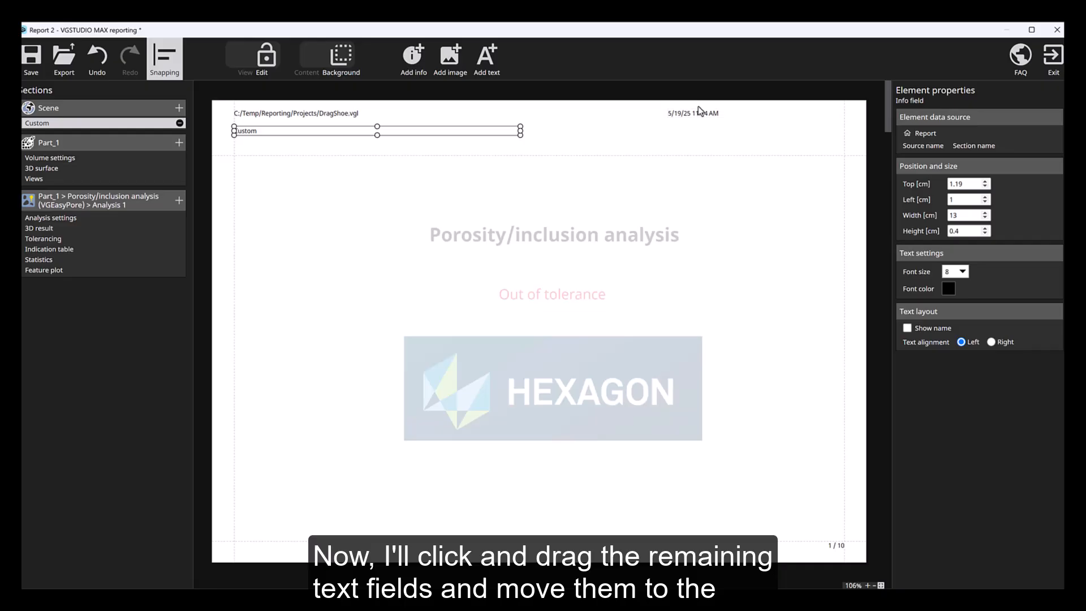
# Move the date field to the page's left margin, between the project path and the section name.
pyautogui.moveTo(699, 109); pyautogui.dragTo(264, 123)
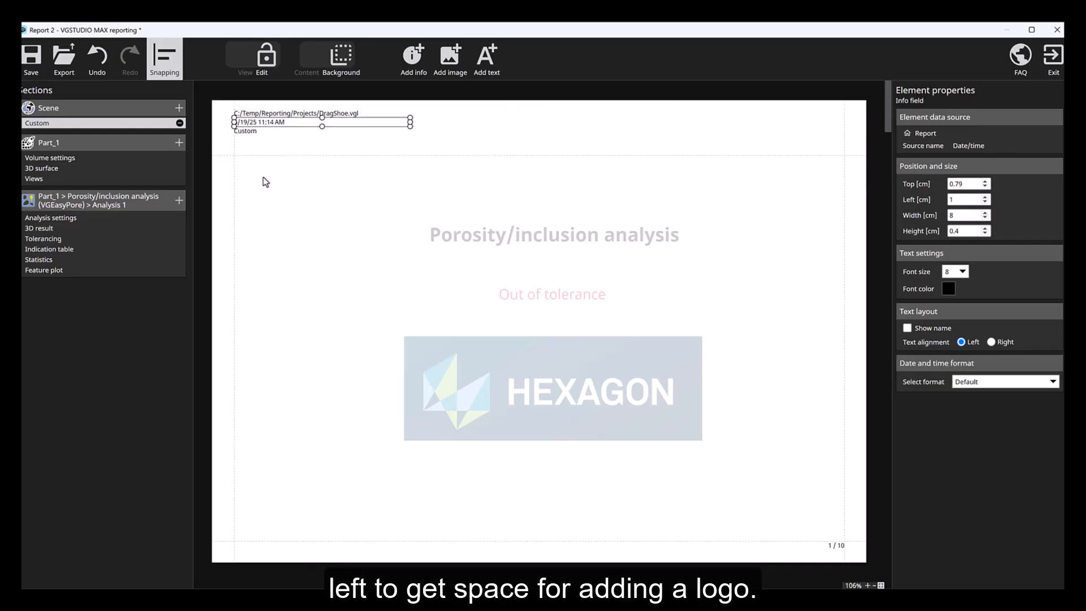
pyautogui.click(292, 149)
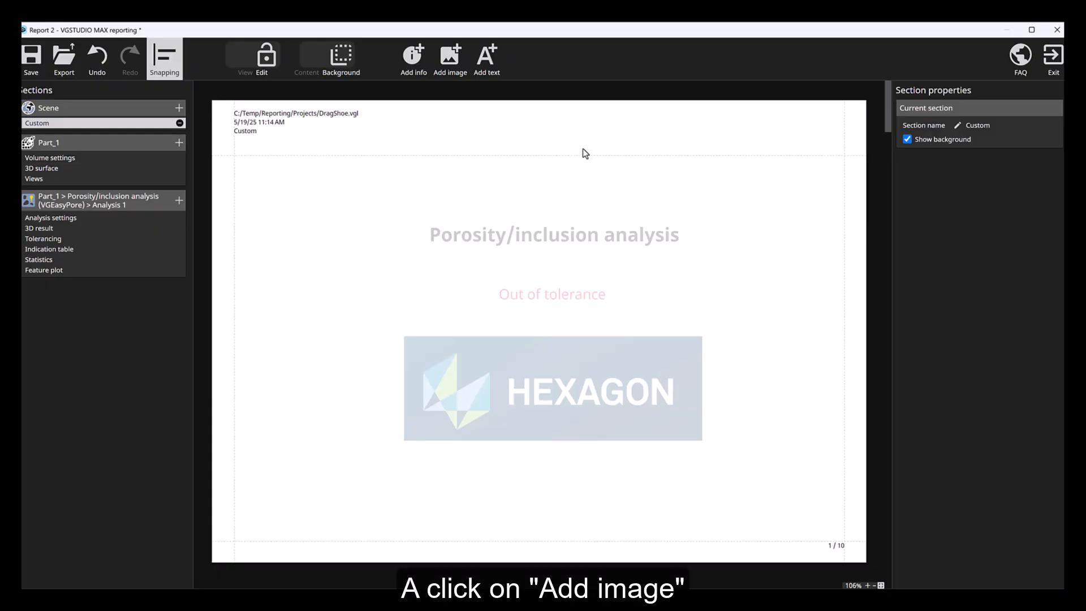
# Insert the image VGSTUDIOMAX-Icon.png into the background, scaled to about 3.77 × 1.66 cm in the header's upper right corner.
pyautogui.click(455, 71)
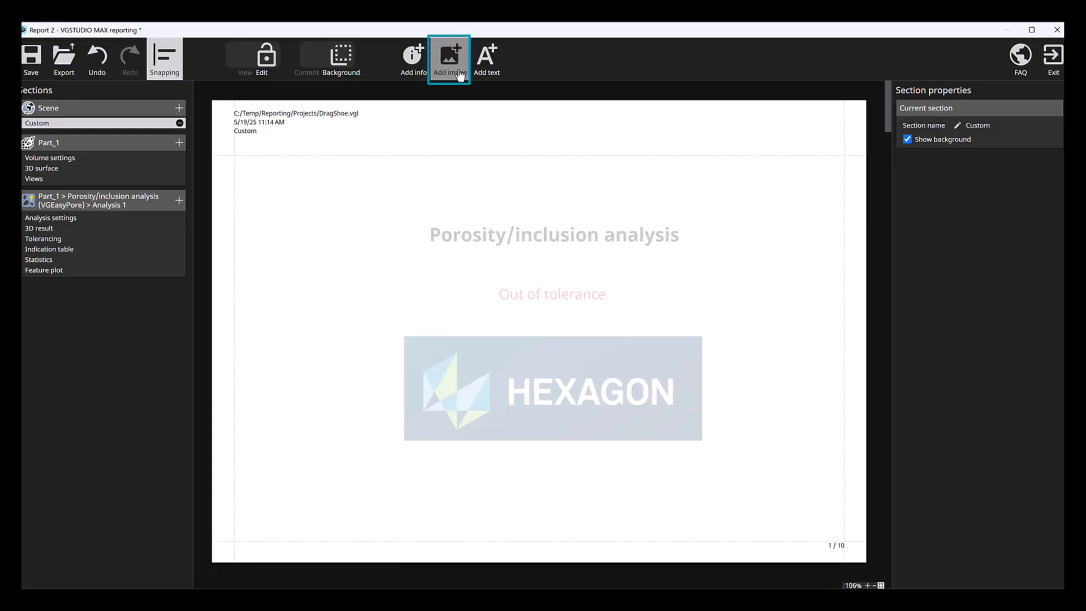
pyautogui.click(143, 120)
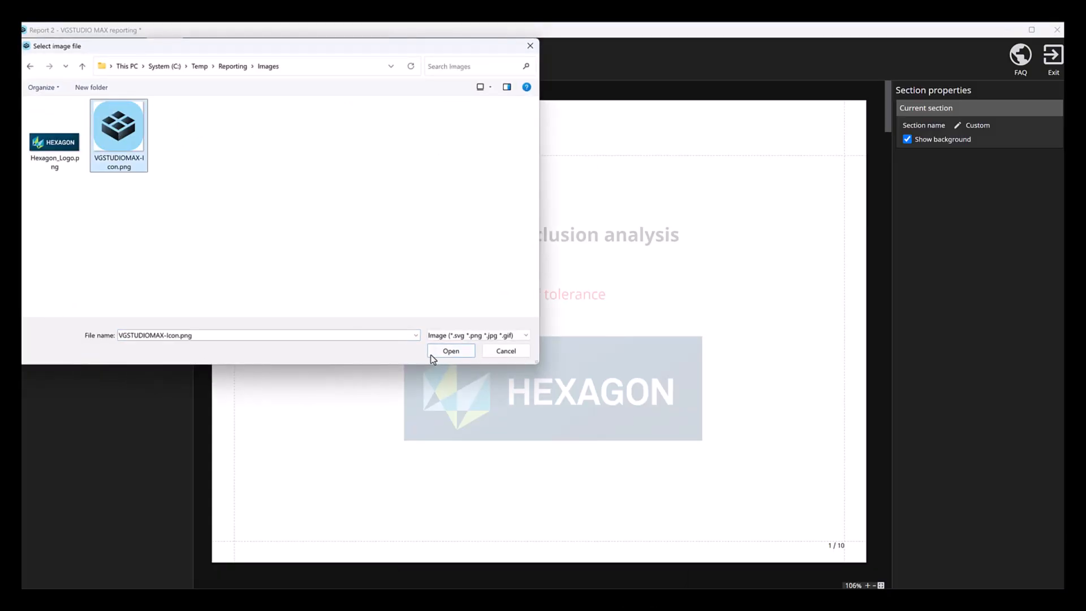
pyautogui.click(447, 351)
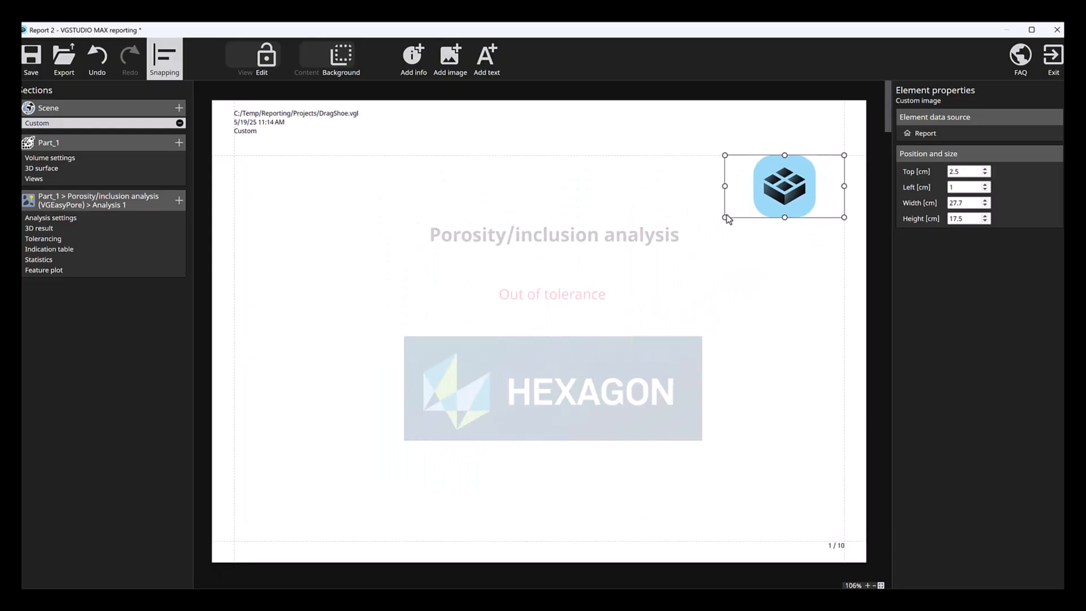
pyautogui.moveTo(728, 221); pyautogui.dragTo(783, 151)
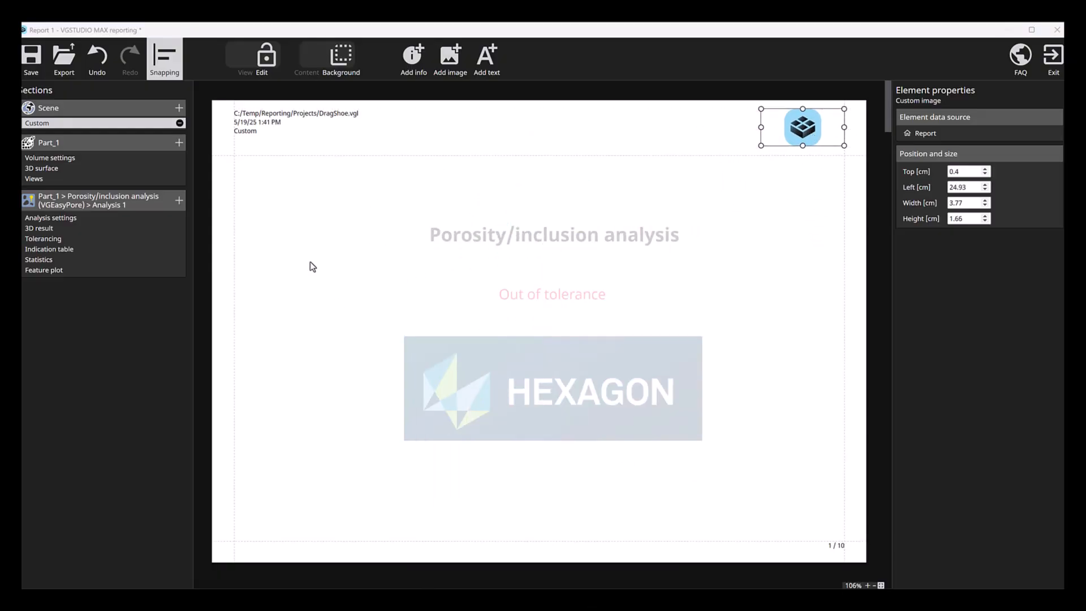
# Switch back to content editing and check the background on the Part_1 pages and the analysis pages through Tolerancing.
pyautogui.click(321, 71)
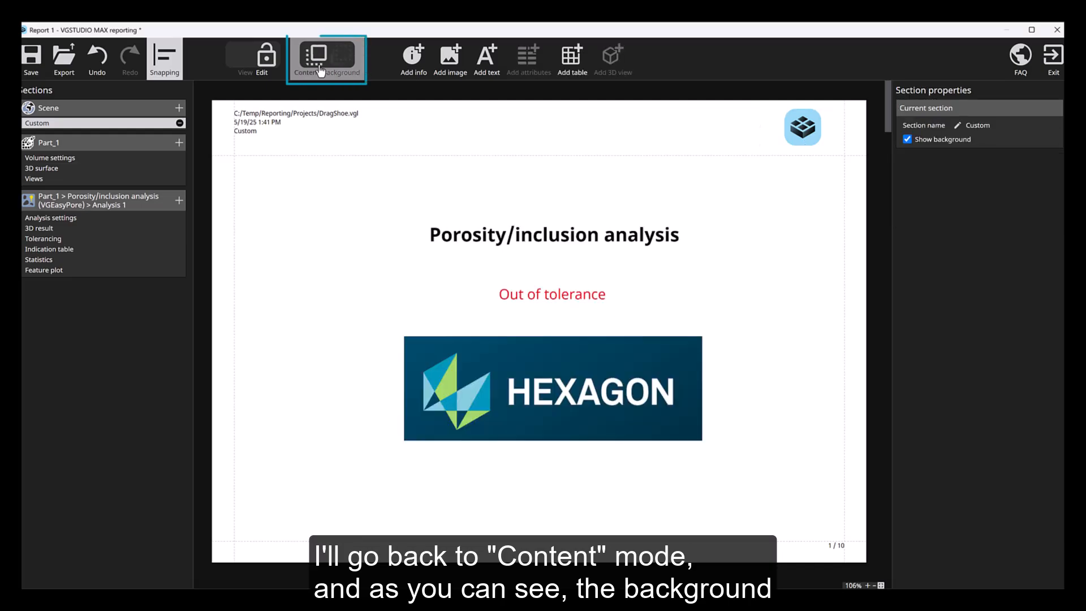
pyautogui.click(107, 160)
pyautogui.click(102, 168)
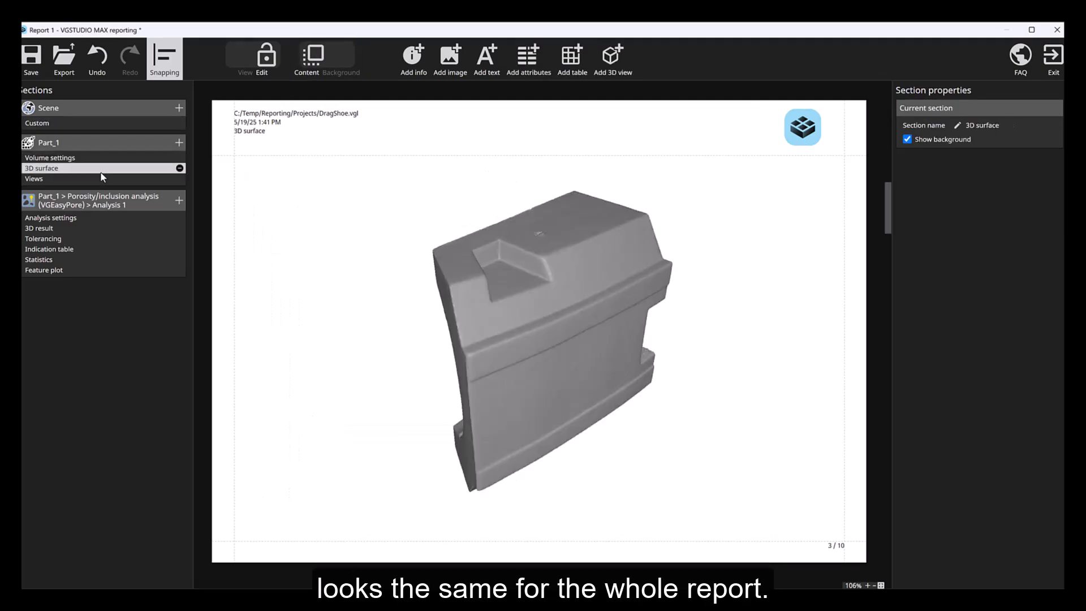
pyautogui.click(98, 179)
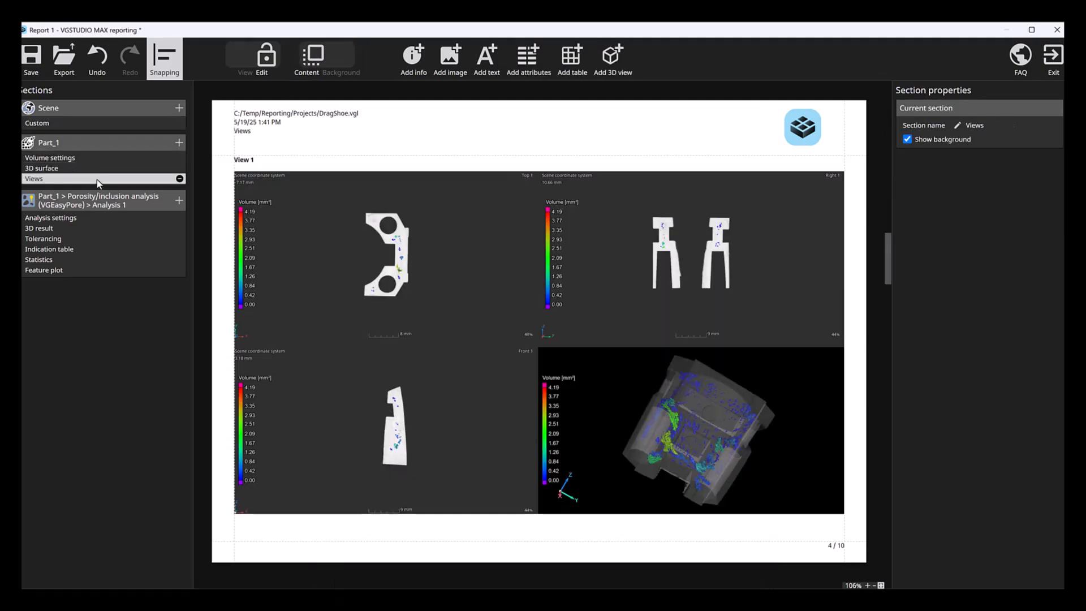
pyautogui.click(86, 219)
pyautogui.click(84, 229)
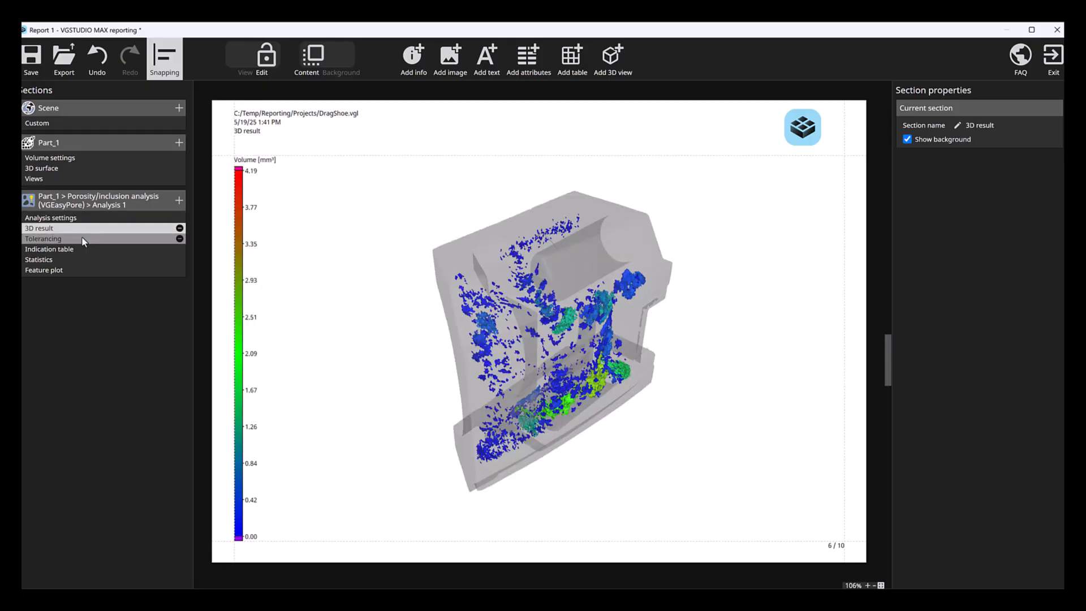
pyautogui.click(85, 240)
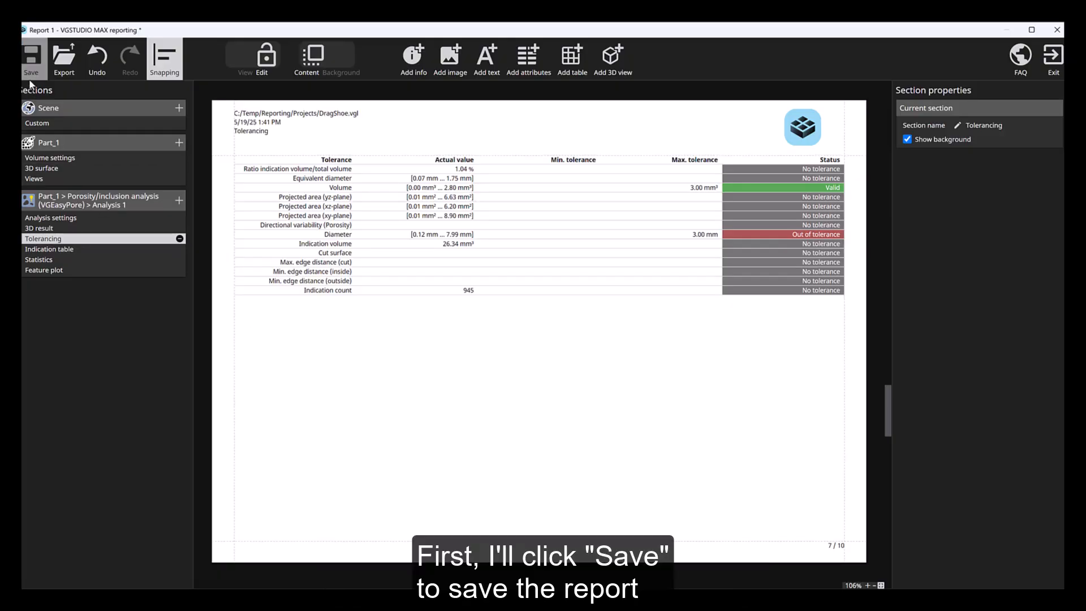
# Save the report and close it to return to the project.
pyautogui.click(28, 63)
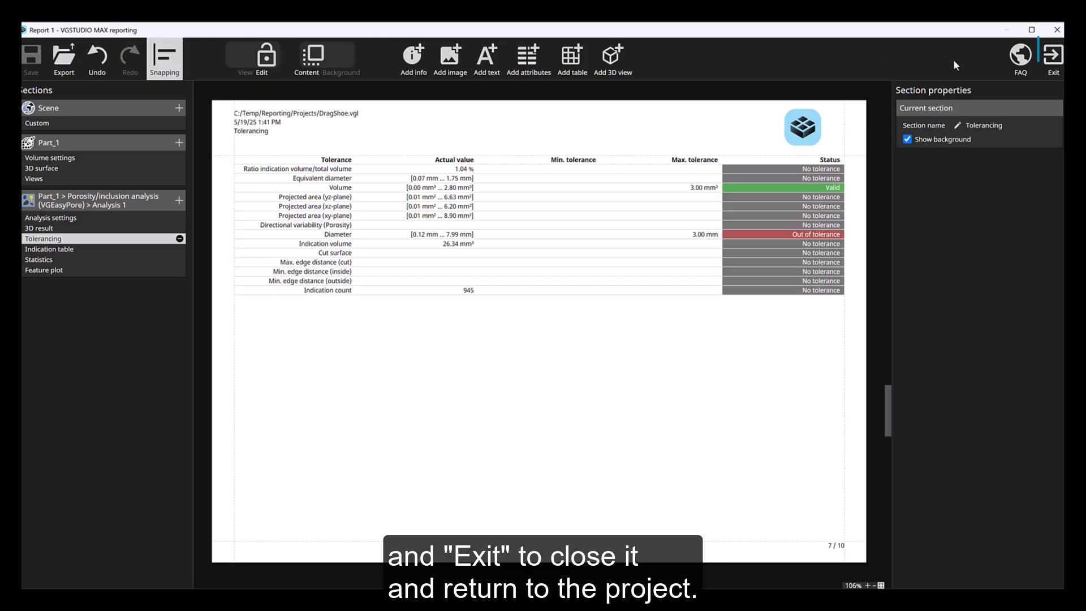
pyautogui.click(1054, 57)
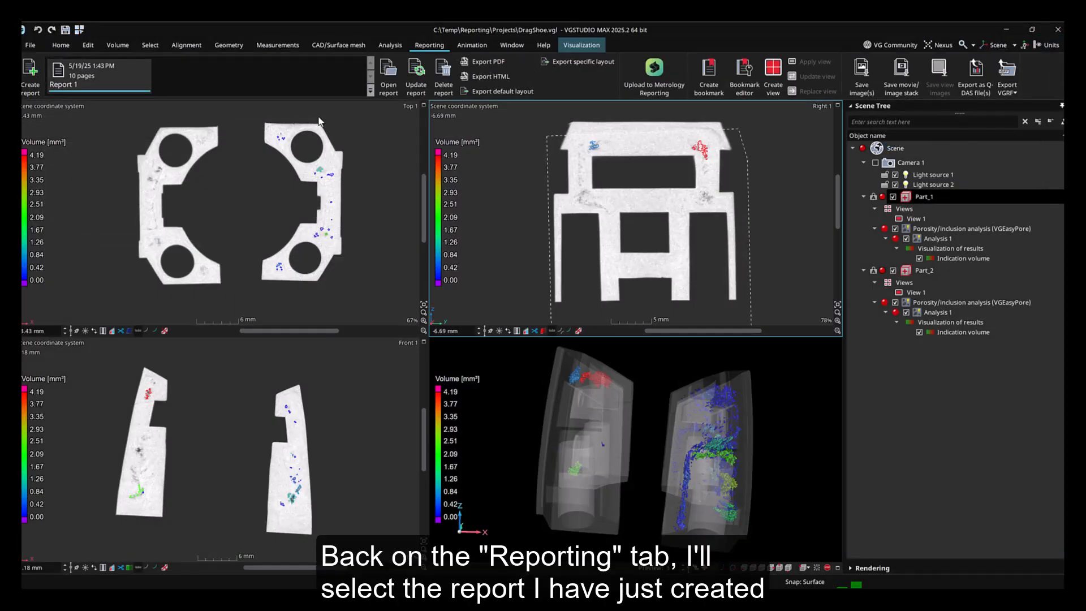
# Export the default layout of Report 1 as PIA_Layout.vgrl in the C:\Temp\Reporting folder.
pyautogui.click(141, 76)
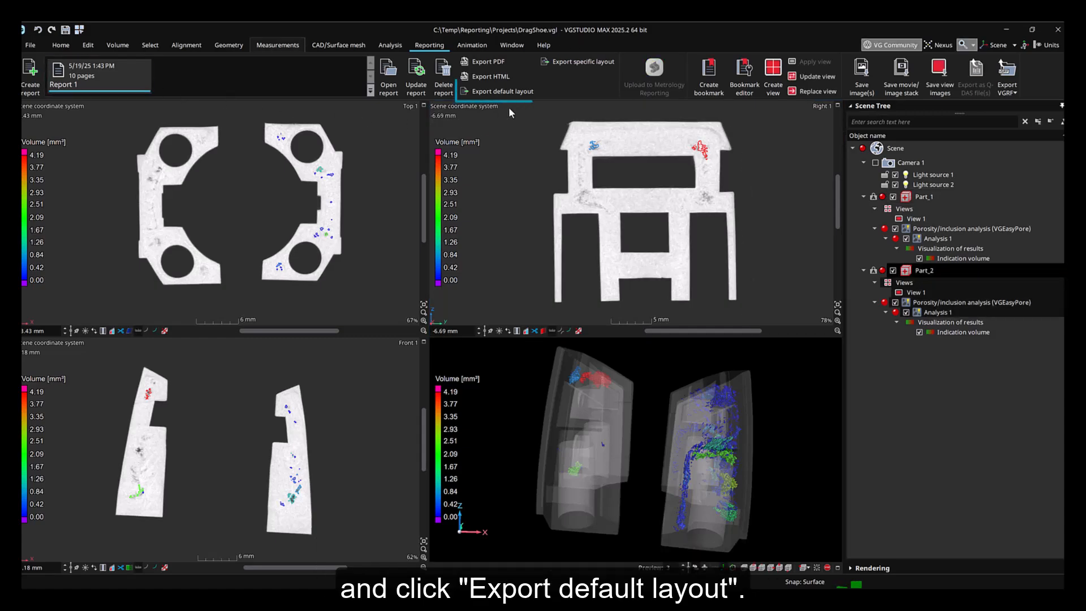
pyautogui.click(511, 93)
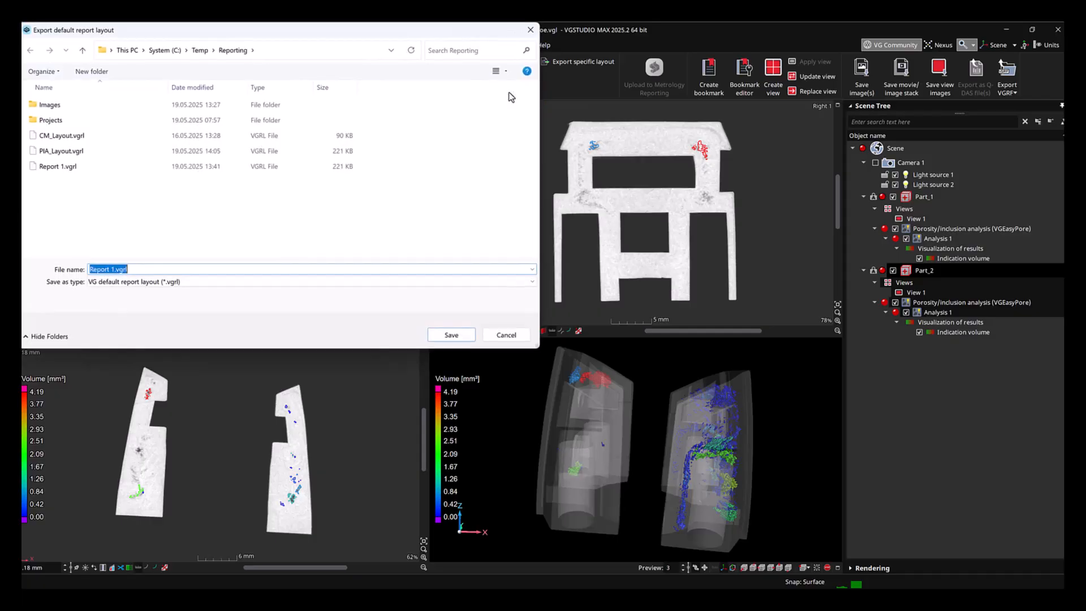
pyautogui.click(114, 269)
pyautogui.moveTo(113, 268); pyautogui.dragTo(52, 267)
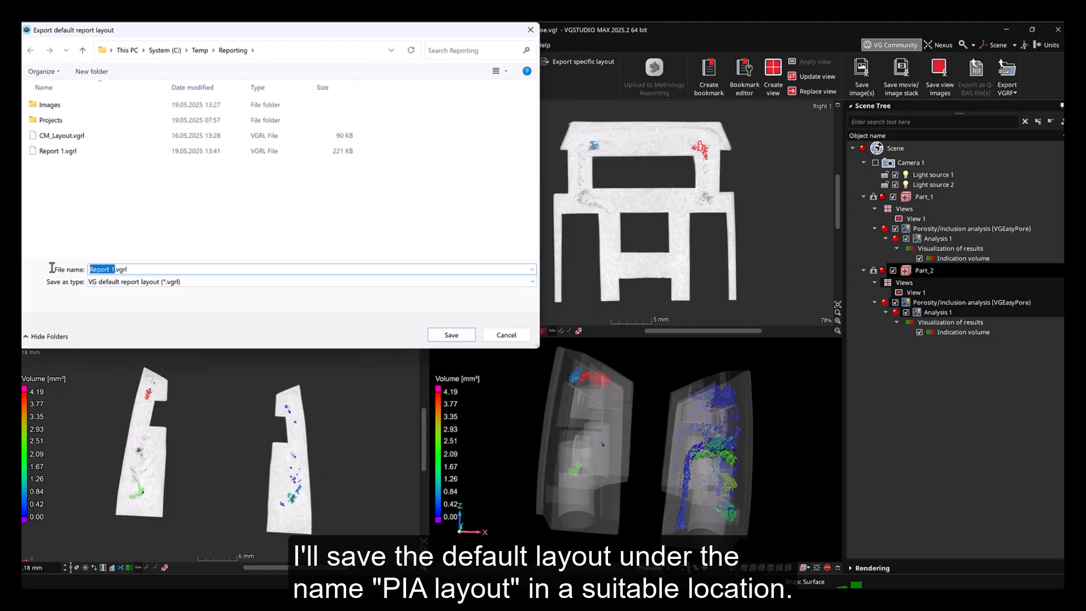
pyautogui.write('PIA ')
pyautogui.write('Layout')
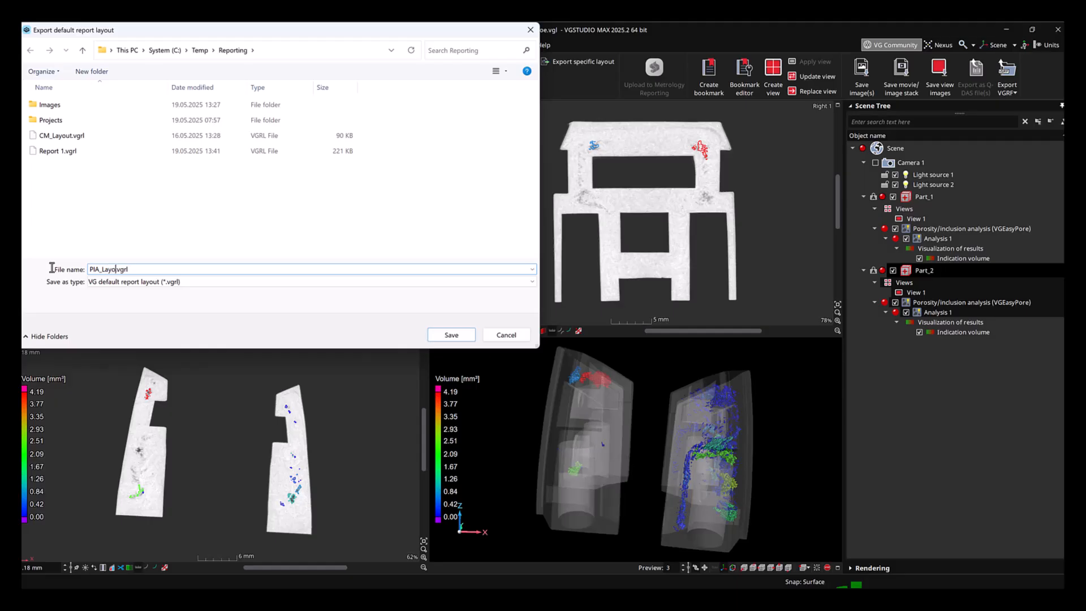
pyautogui.click(453, 335)
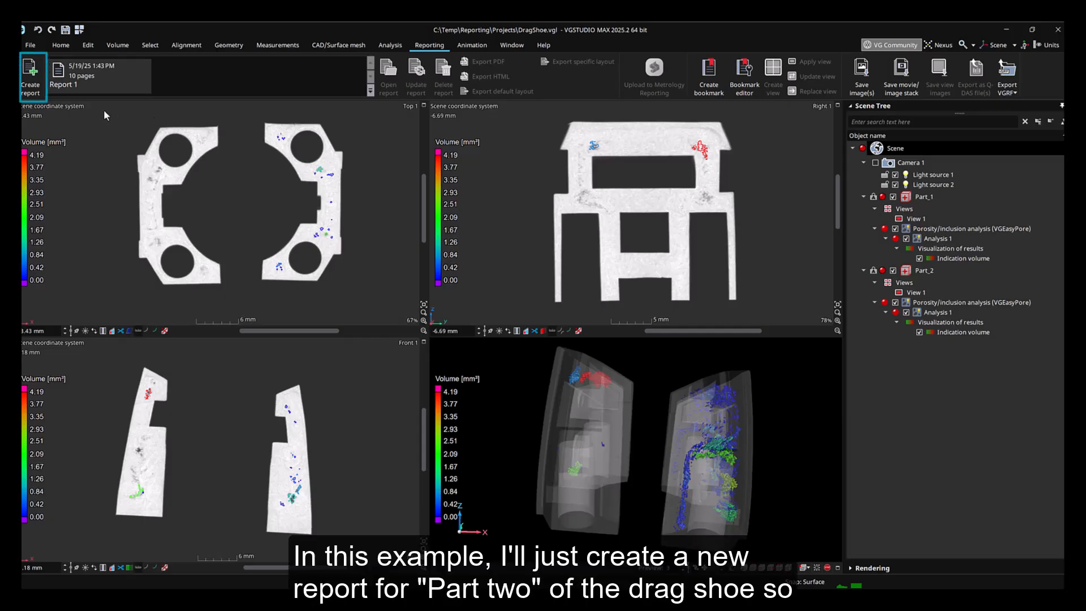
# Start a new report whose contents include everything under Part_2 and nothing under Part_1.
pyautogui.click(30, 94)
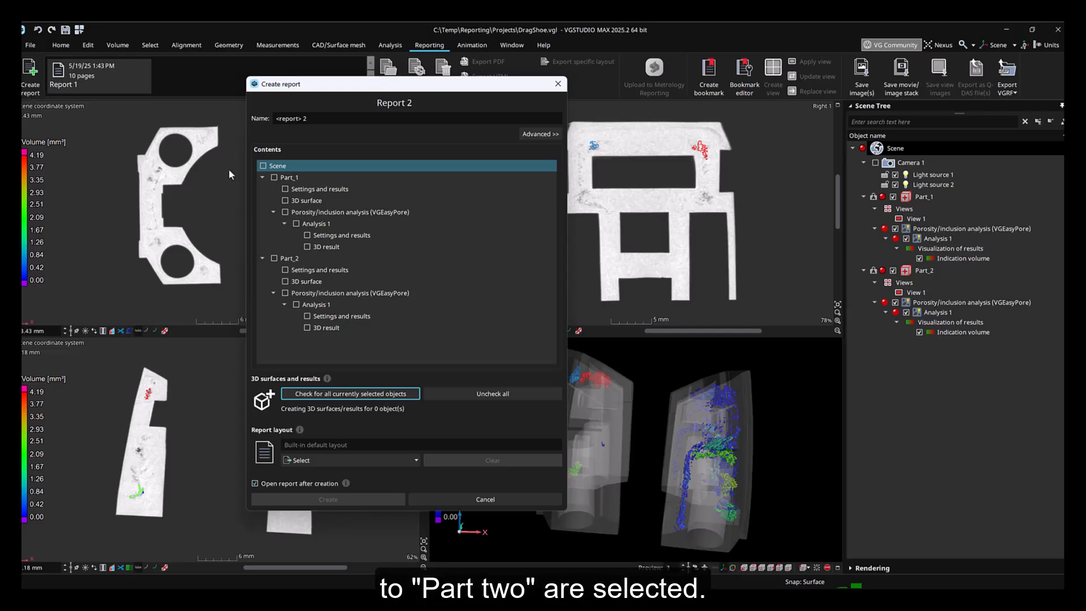
pyautogui.click(263, 167)
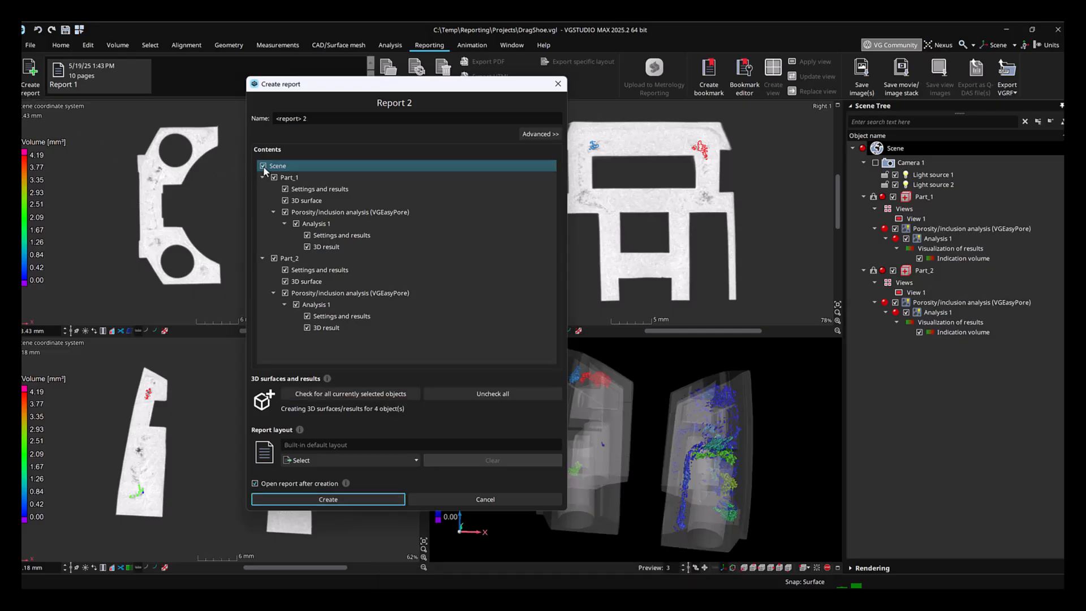
pyautogui.click(264, 166)
pyautogui.click(274, 177)
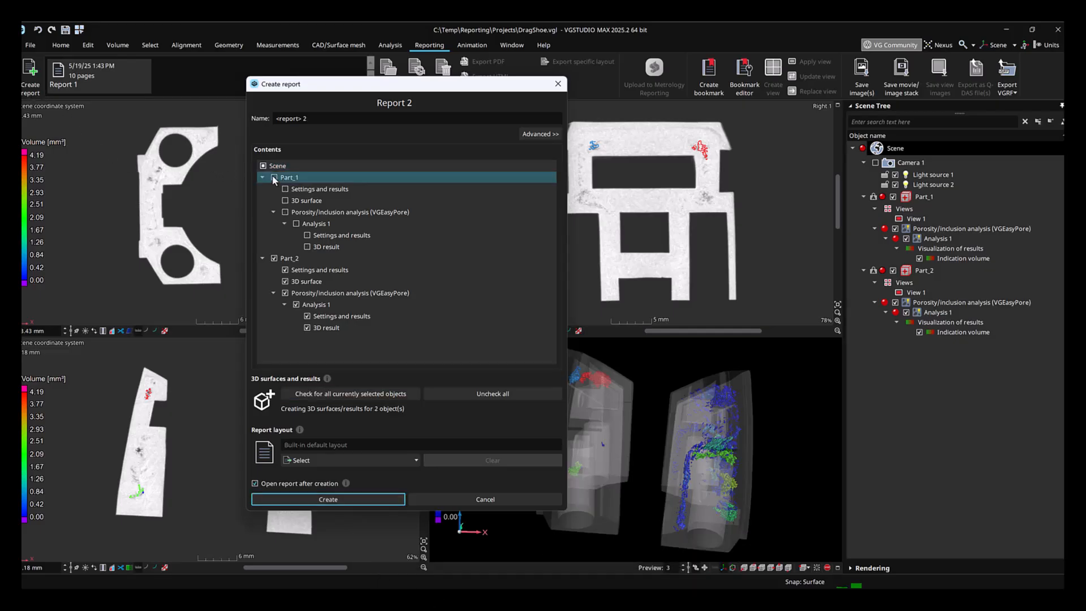
# Apply the report layout C:\Temp\Reporting\PIA_Layout.vgrl and create the report.
pyautogui.click(387, 461)
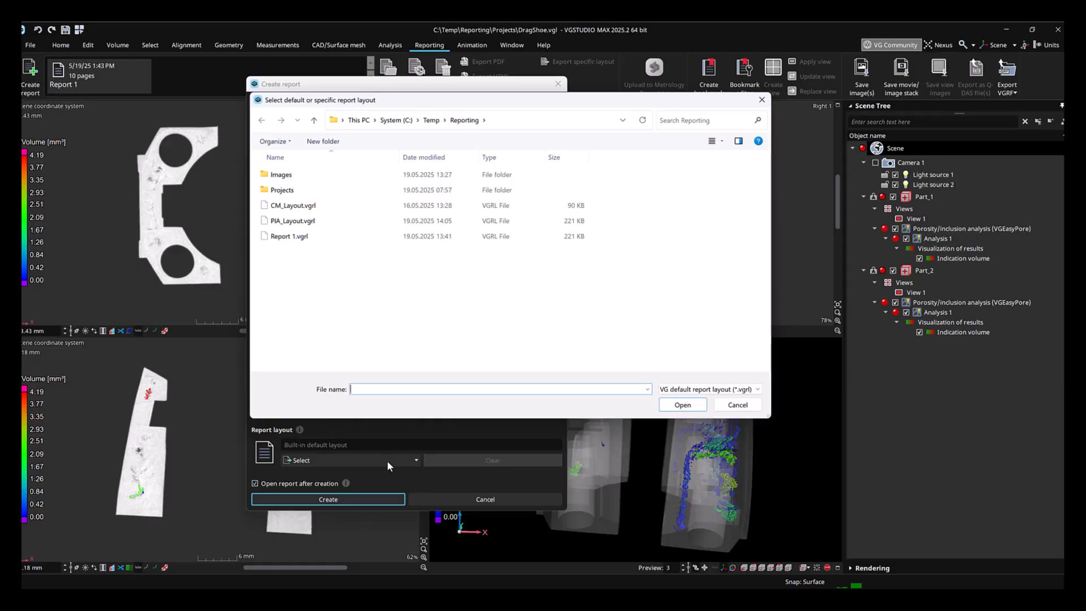
pyautogui.click(312, 222)
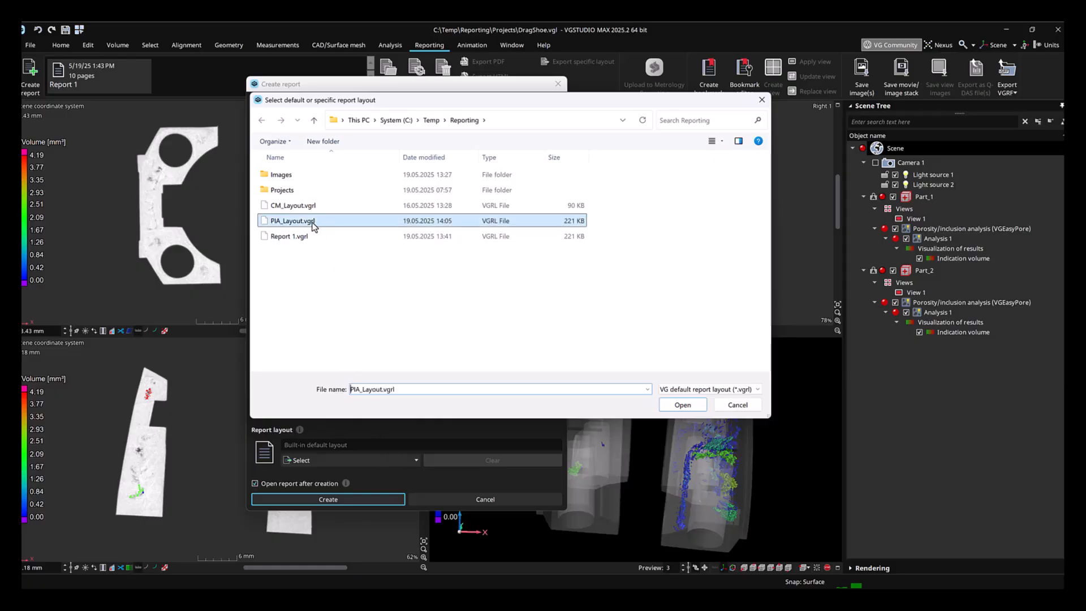
pyautogui.click(667, 406)
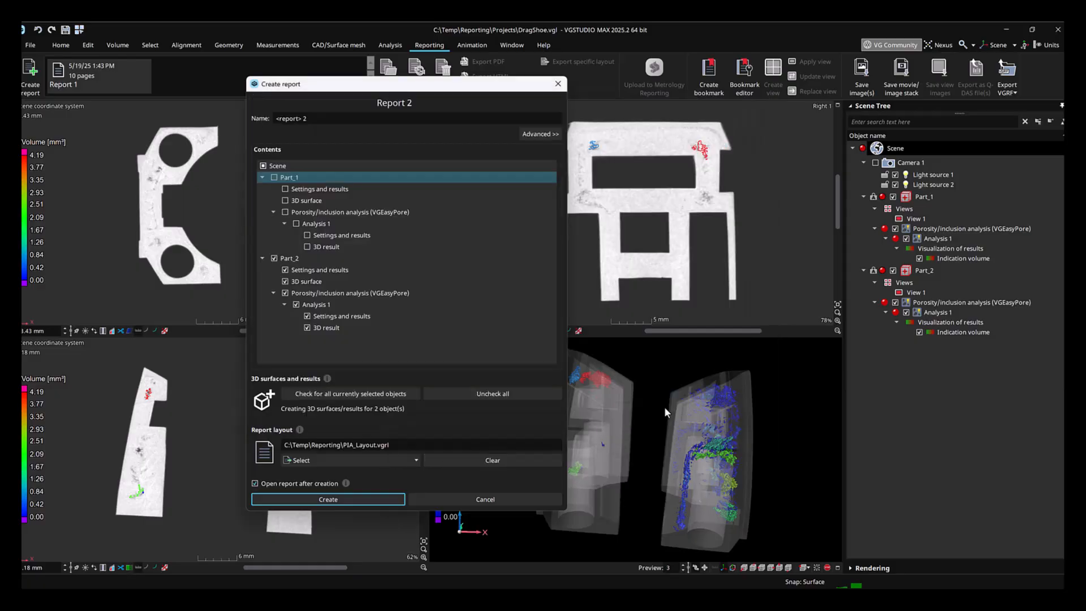
pyautogui.click(418, 461)
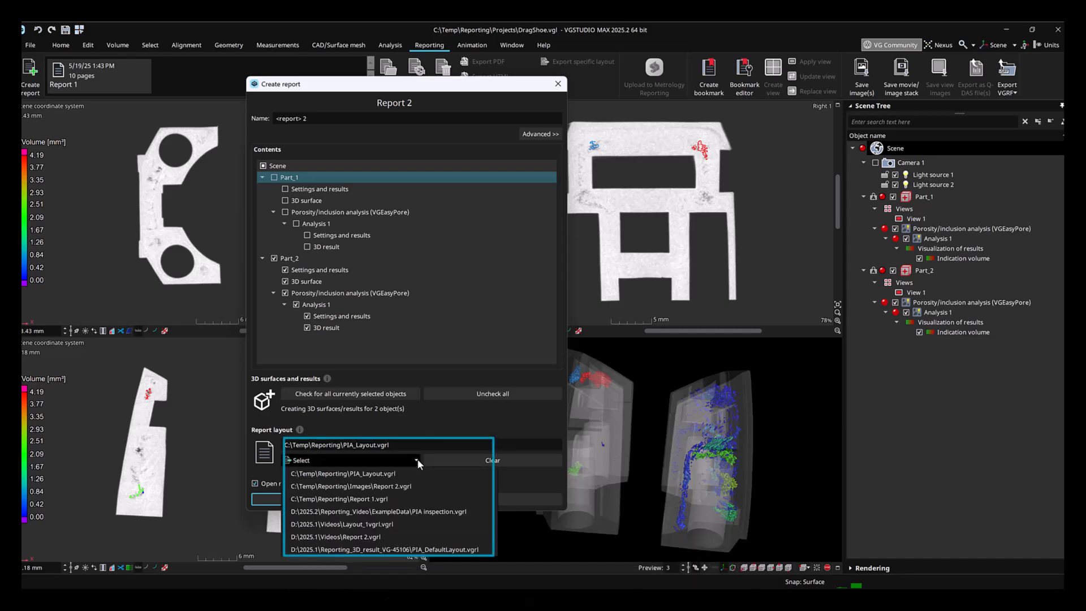
pyautogui.click(399, 473)
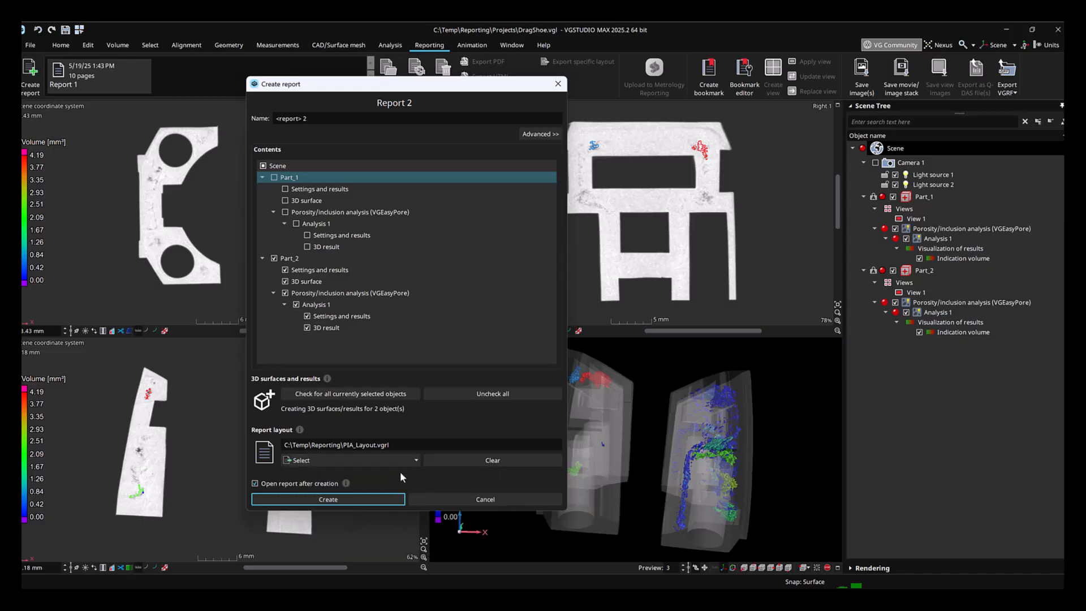
pyautogui.click(372, 498)
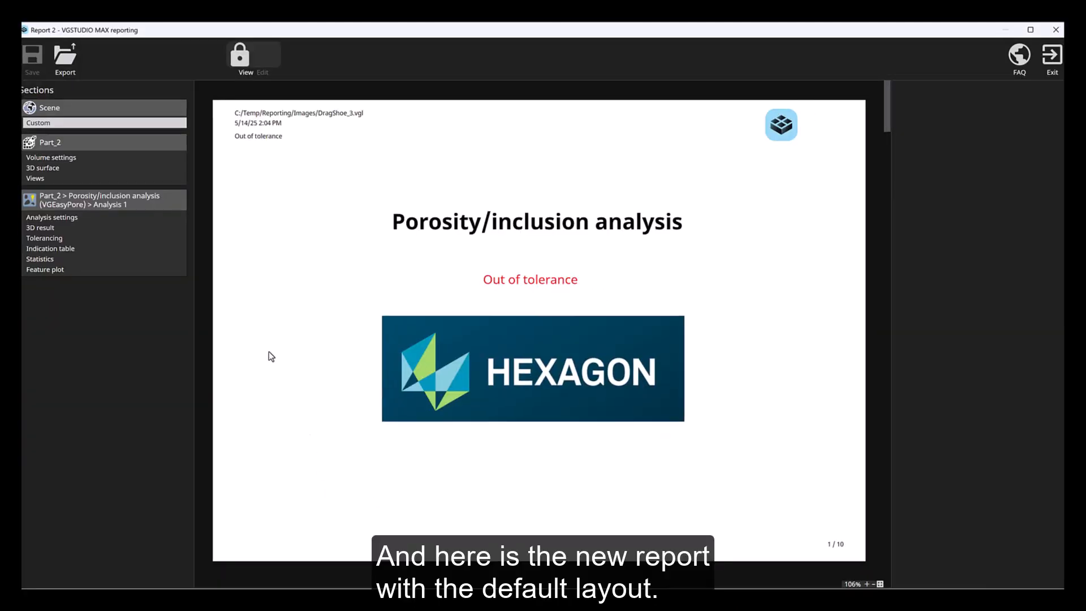
# Review the Part_2 report's pages, from volume settings, 3D surface and views through the analysis sections to the feature plot.
pyautogui.click(159, 157)
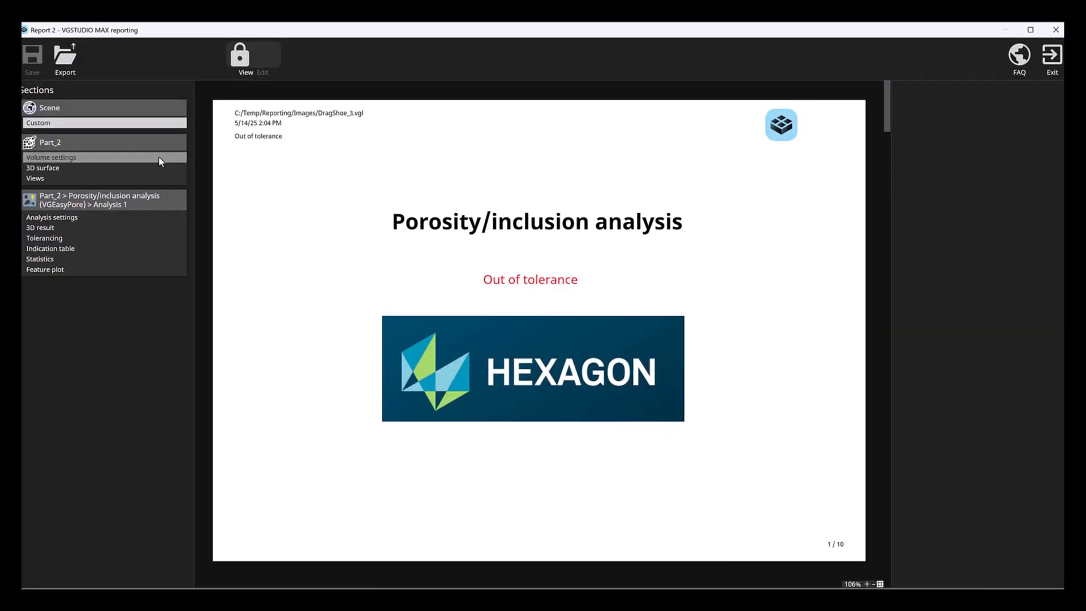
pyautogui.click(158, 168)
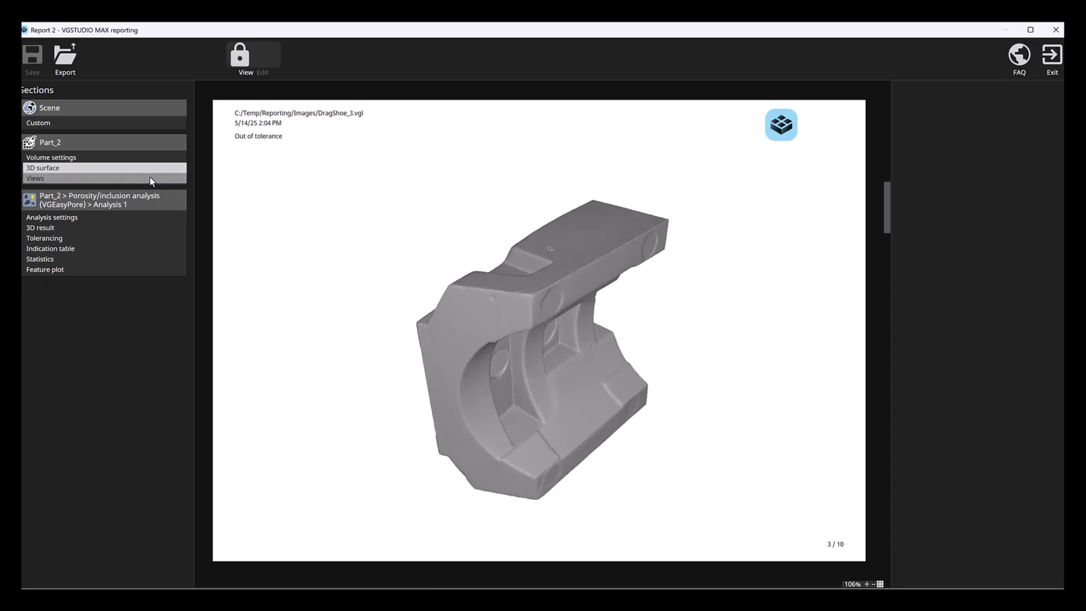
pyautogui.click(148, 179)
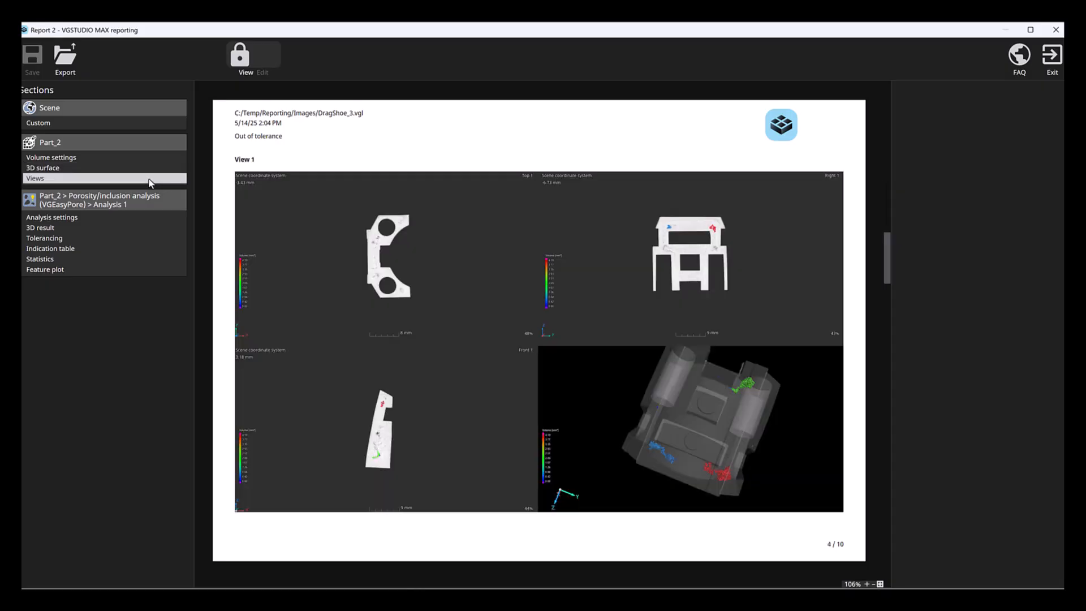
pyautogui.click(141, 220)
pyautogui.click(141, 228)
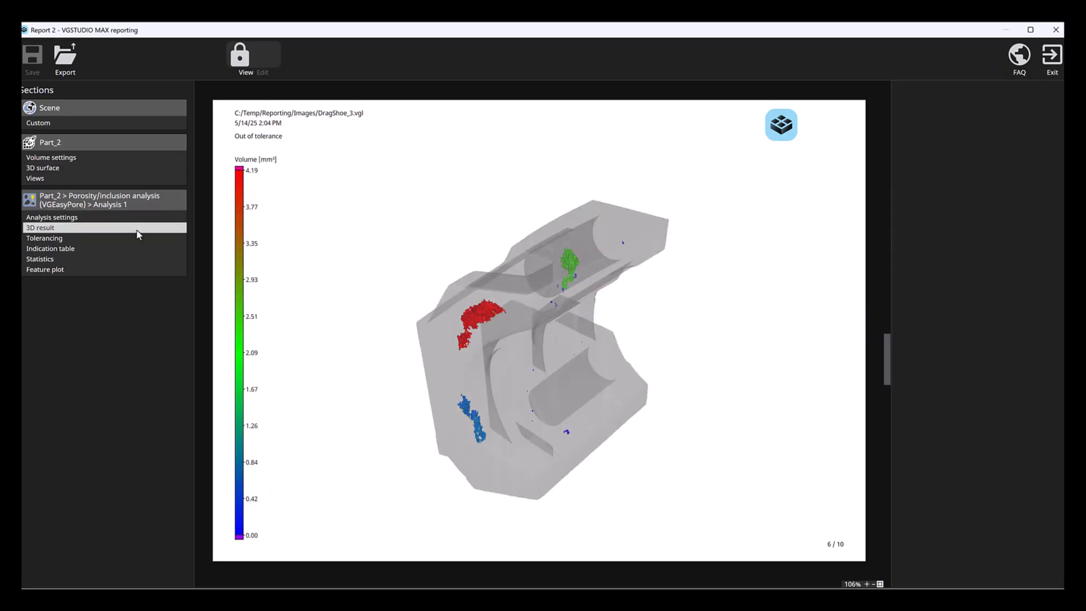
pyautogui.click(136, 238)
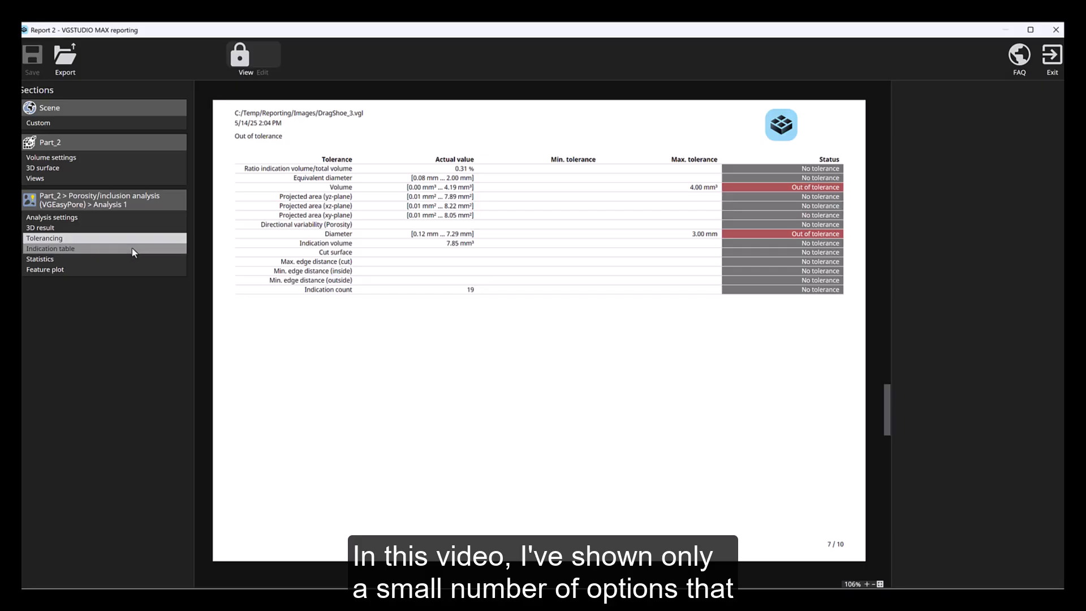
pyautogui.click(131, 248)
pyautogui.click(130, 260)
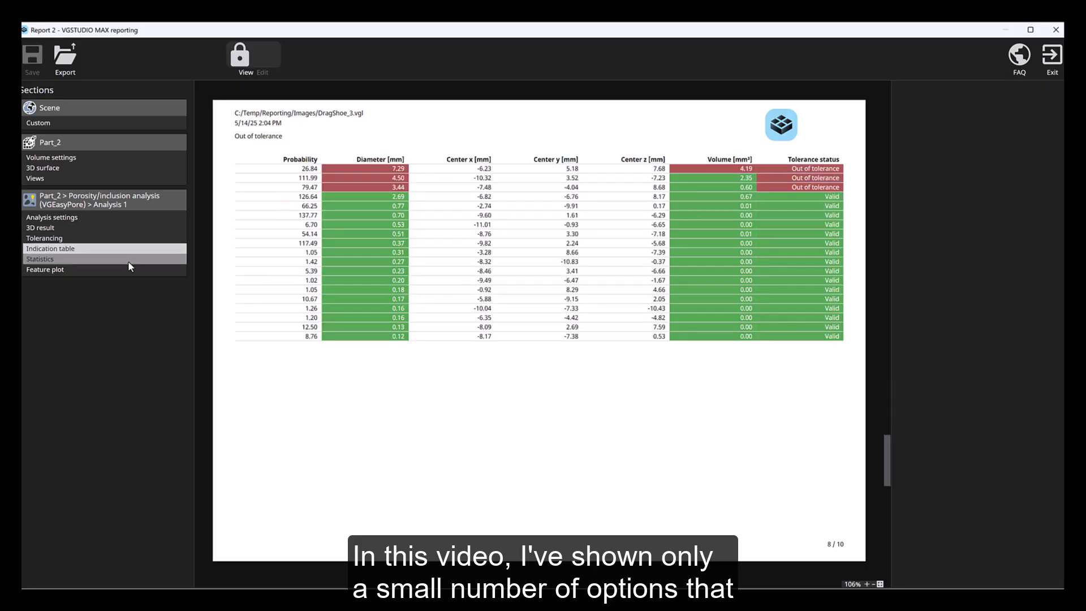
pyautogui.click(124, 273)
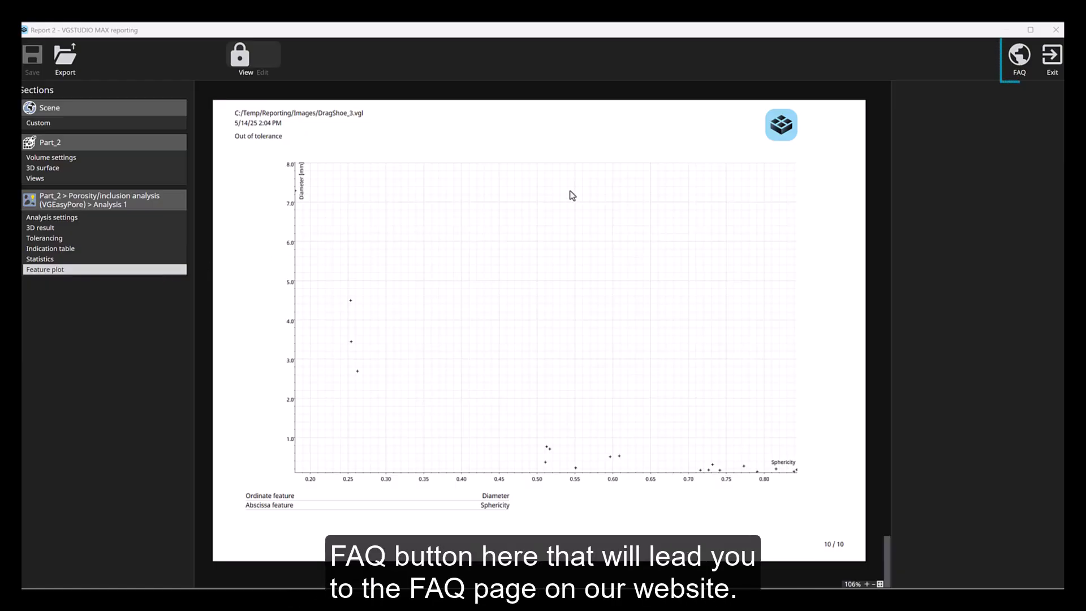
# Open the reporting FAQ page, and from the project window open the list of tutorials.
pyautogui.click(1018, 69)
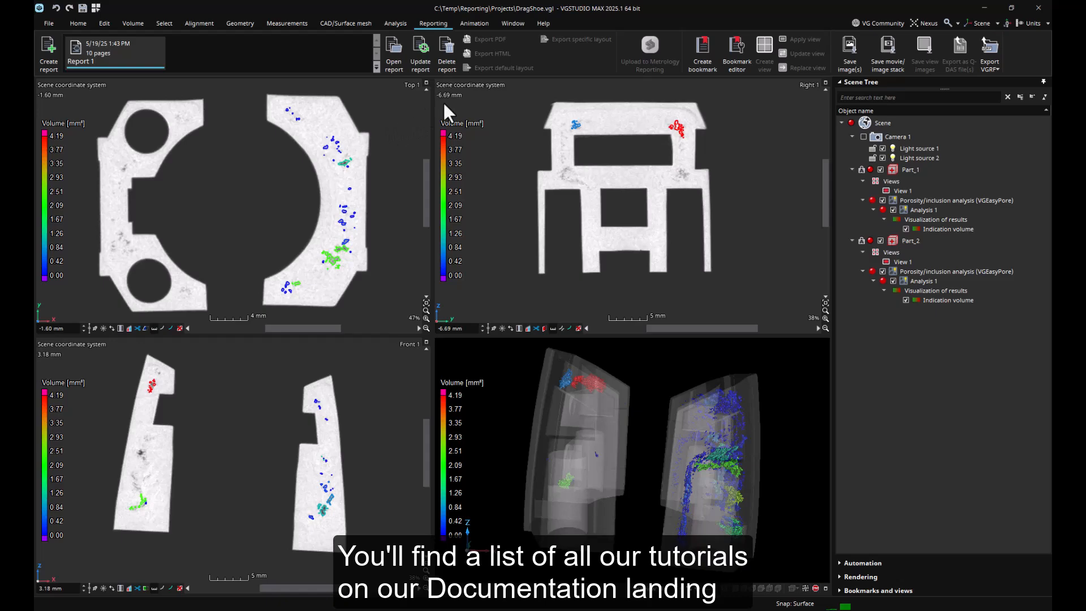
pyautogui.click(542, 25)
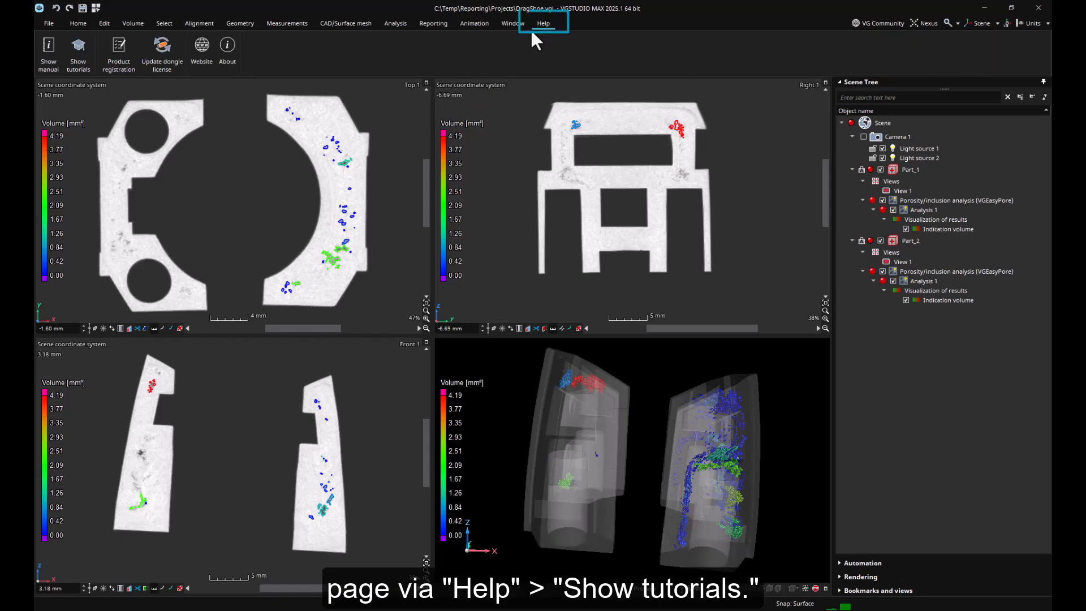
pyautogui.click(84, 54)
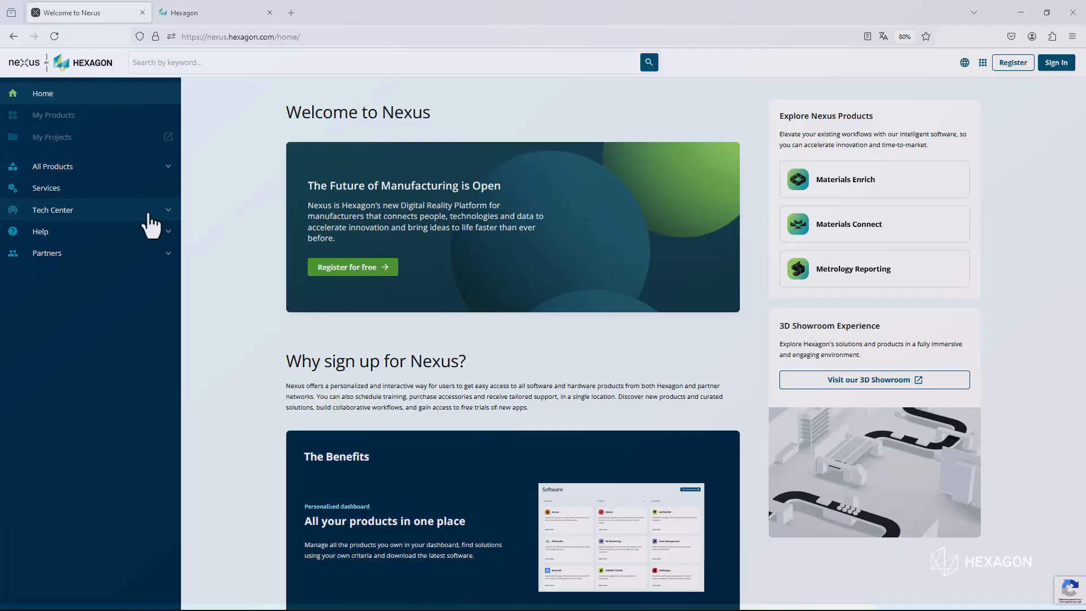
# On the Hexagon Nexus website, look into the Tech Center and visit the VG software community from the VGSTUDIO MAX page.
pyautogui.click(150, 213)
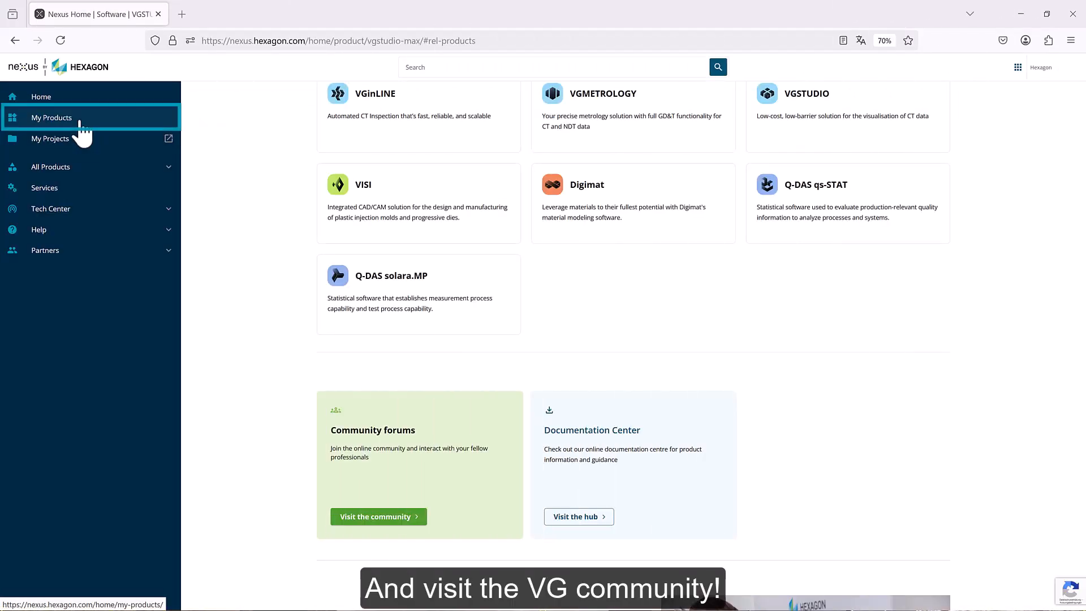
pyautogui.click(360, 516)
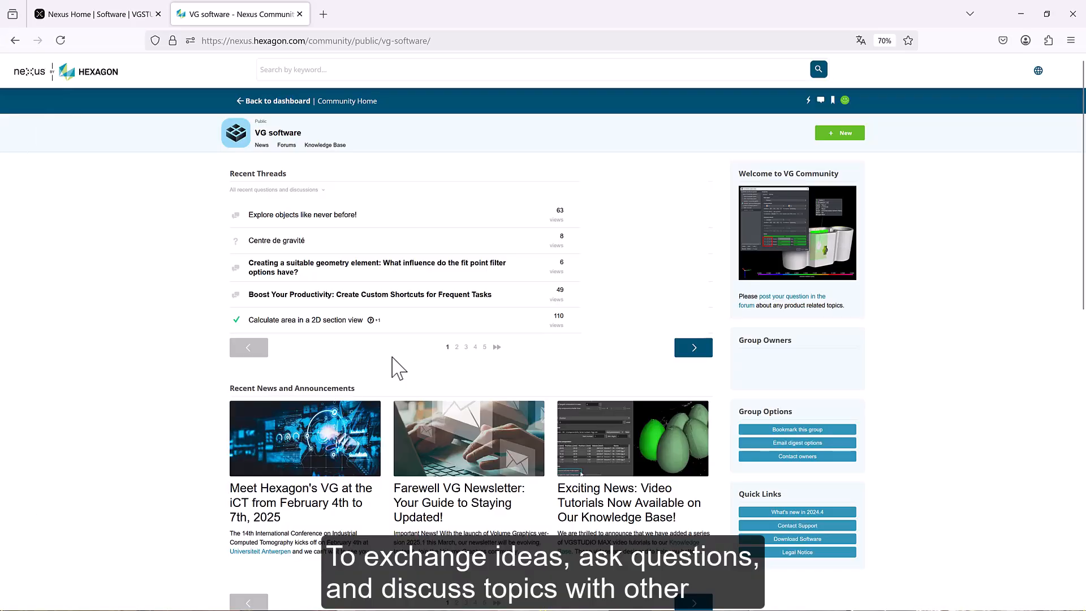